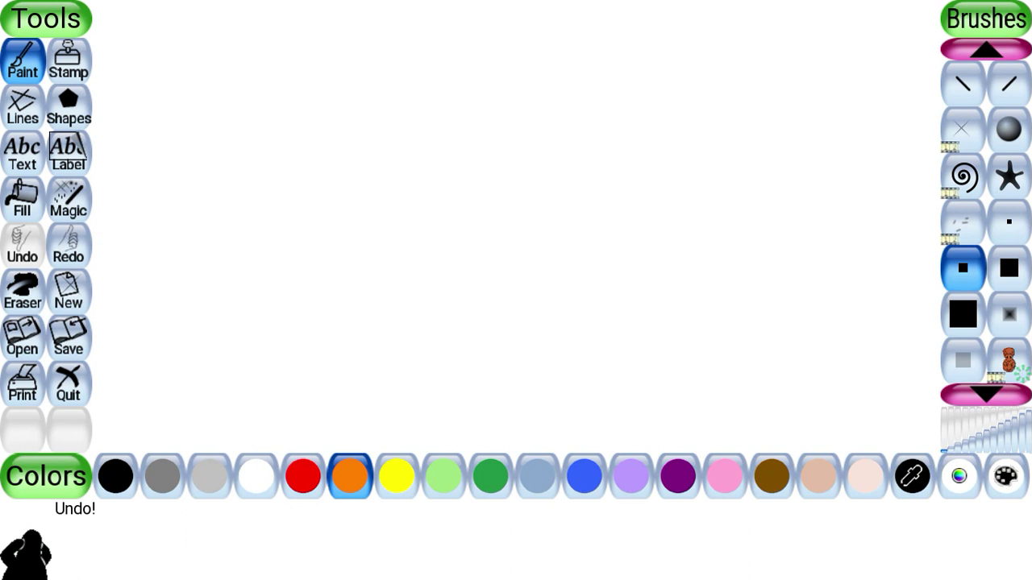
- Draw a figure's round head, rectangular body, spiky shoulders and two curved arms with triangular hands in black with the smallest square brush
{"action": "left_click", "coordinate": [1008, 221]}
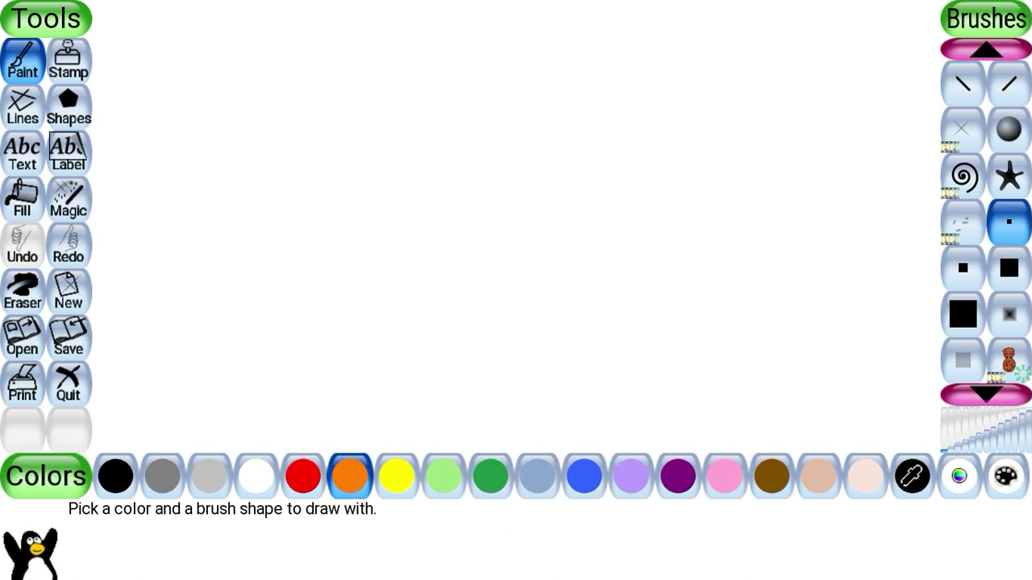
{"action": "left_click", "coordinate": [115, 476]}
{"action": "mouse_move", "coordinate": [368, 142]}
{"action": "left_mouse_down"}
{"action": "mouse_move", "coordinate": [313, 122]}
{"action": "mouse_move", "coordinate": [256, 263]}
{"action": "mouse_move", "coordinate": [386, 184]}
{"action": "mouse_move", "coordinate": [364, 133]}
{"action": "left_mouse_up"}
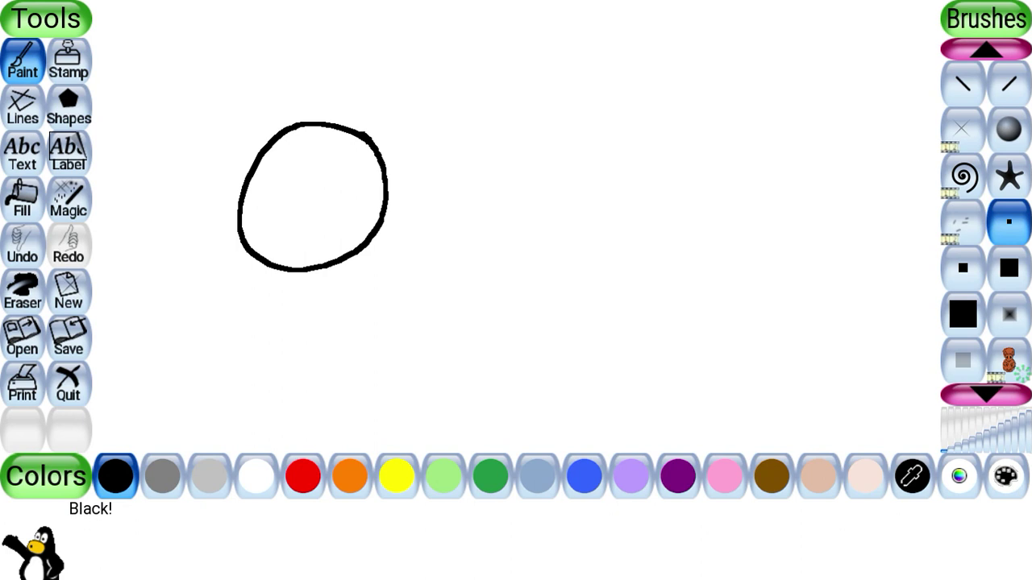
{"action": "mouse_move", "coordinate": [279, 266]}
{"action": "left_mouse_down"}
{"action": "mouse_move", "coordinate": [273, 353]}
{"action": "mouse_move", "coordinate": [329, 341]}
{"action": "mouse_move", "coordinate": [321, 268]}
{"action": "mouse_move", "coordinate": [223, 298]}
{"action": "mouse_move", "coordinate": [268, 295]}
{"action": "mouse_move", "coordinate": [263, 316]}
{"action": "mouse_move", "coordinate": [275, 316]}
{"action": "left_mouse_up"}
{"action": "mouse_move", "coordinate": [324, 269]}
{"action": "left_mouse_down"}
{"action": "mouse_move", "coordinate": [389, 307]}
{"action": "mouse_move", "coordinate": [327, 316]}
{"action": "mouse_move", "coordinate": [227, 396]}
{"action": "mouse_move", "coordinate": [261, 341]}
{"action": "mouse_move", "coordinate": [250, 395]}
{"action": "left_mouse_up"}
{"action": "mouse_move", "coordinate": [327, 315]}
{"action": "left_mouse_down"}
{"action": "mouse_move", "coordinate": [354, 360]}
{"action": "mouse_move", "coordinate": [419, 366]}
{"action": "mouse_move", "coordinate": [399, 364]}
{"action": "mouse_move", "coordinate": [413, 295]}
{"action": "mouse_move", "coordinate": [427, 365]}
{"action": "left_mouse_up"}
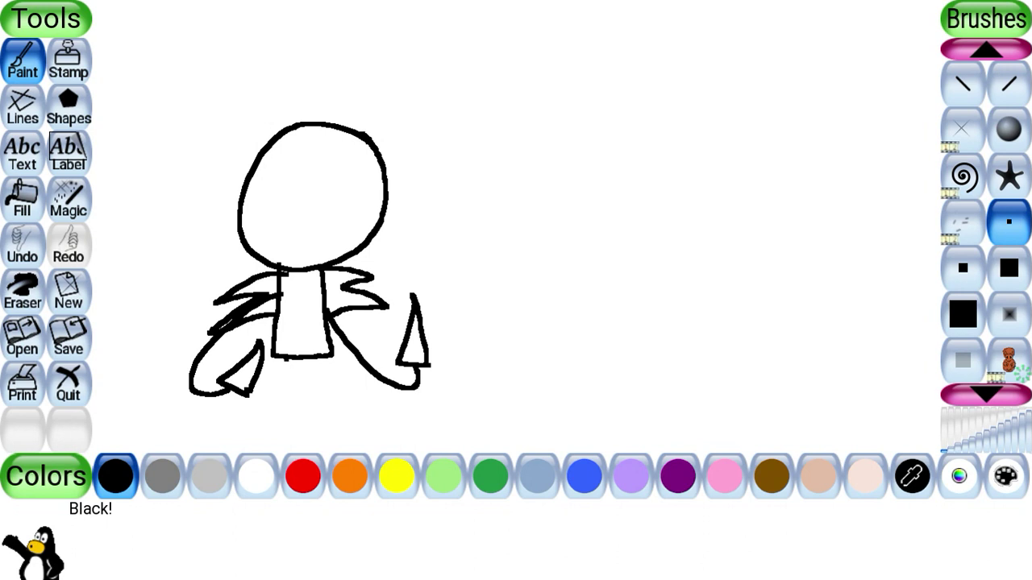
- Draw two thin black legs with short flat feet below the figure's rectangular body, redoing the first leg
{"action": "mouse_move", "coordinate": [289, 358]}
{"action": "left_mouse_down"}
{"action": "mouse_move", "coordinate": [269, 428]}
{"action": "mouse_move", "coordinate": [232, 434]}
{"action": "mouse_move", "coordinate": [264, 433]}
{"action": "left_mouse_up"}
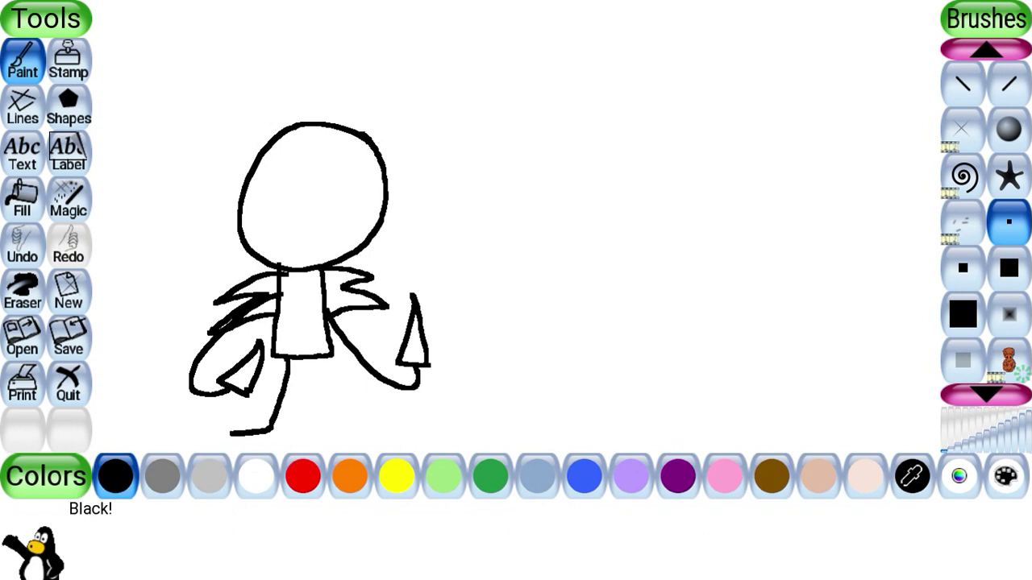
{"action": "key", "text": "ctrl+z"}
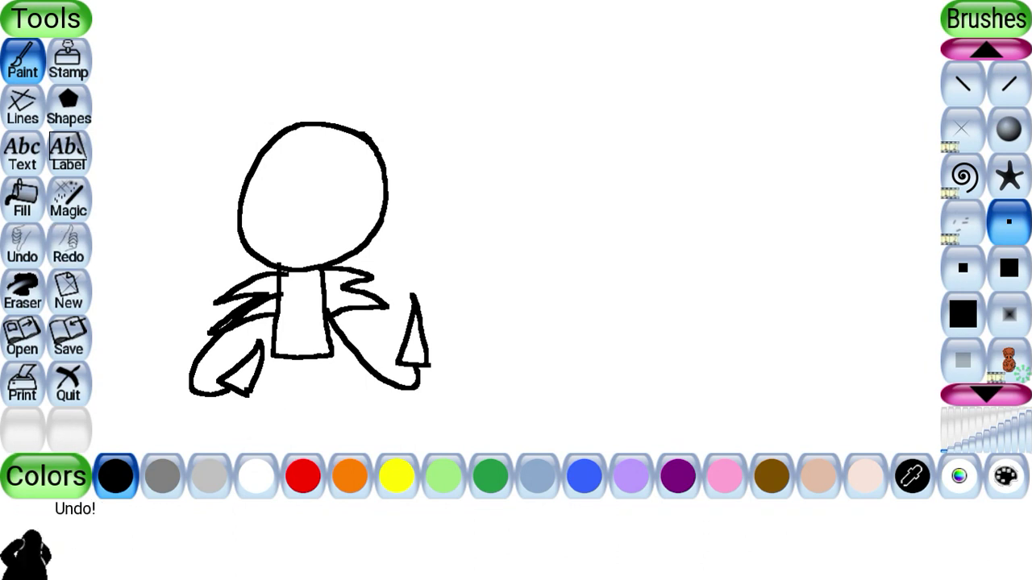
{"action": "mouse_move", "coordinate": [288, 358]}
{"action": "left_mouse_down"}
{"action": "mouse_move", "coordinate": [264, 426]}
{"action": "mouse_move", "coordinate": [284, 431]}
{"action": "mouse_move", "coordinate": [260, 432]}
{"action": "left_mouse_up"}
{"action": "mouse_move", "coordinate": [320, 358]}
{"action": "left_mouse_down"}
{"action": "mouse_move", "coordinate": [314, 421]}
{"action": "mouse_move", "coordinate": [339, 423]}
{"action": "left_mouse_up"}
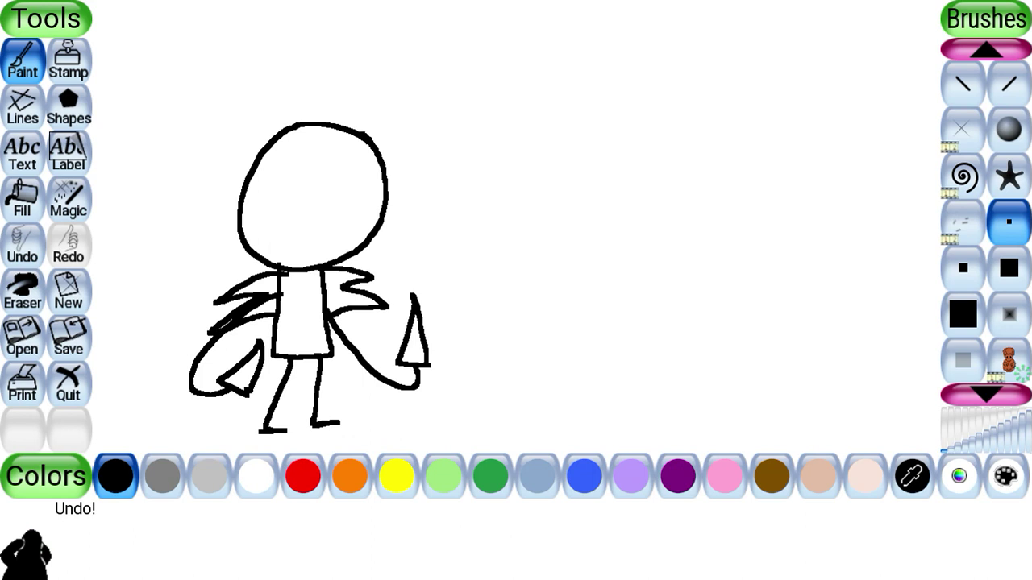
{"action": "mouse_move", "coordinate": [250, 171]}
{"action": "left_mouse_down"}
{"action": "mouse_move", "coordinate": [300, 191]}
{"action": "mouse_move", "coordinate": [243, 206]}
{"action": "mouse_move", "coordinate": [274, 179]}
{"action": "mouse_move", "coordinate": [274, 207]}
{"action": "left_mouse_up"}
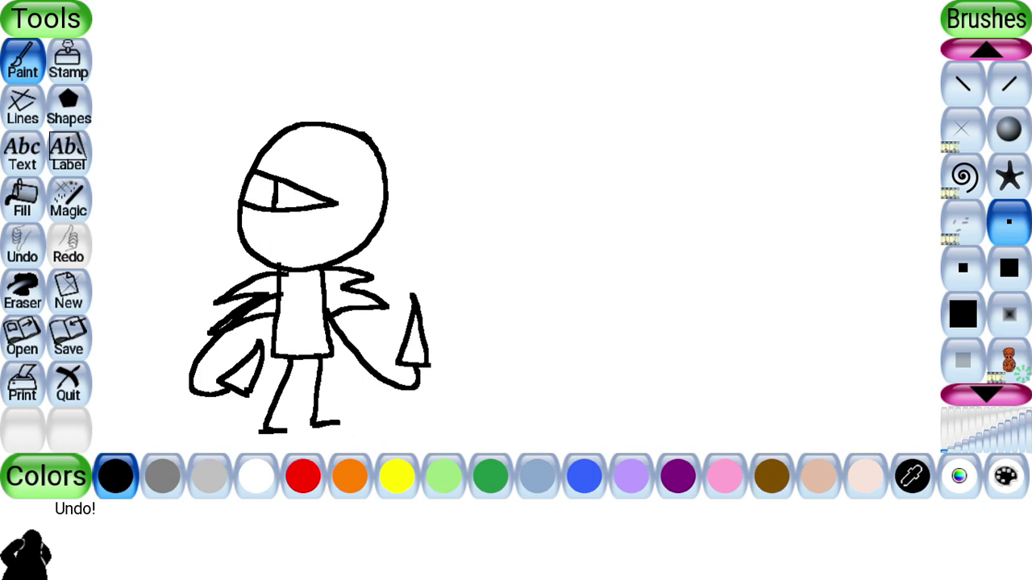
{"action": "left_click", "coordinate": [22, 245]}
{"action": "left_click", "coordinate": [23, 245]}
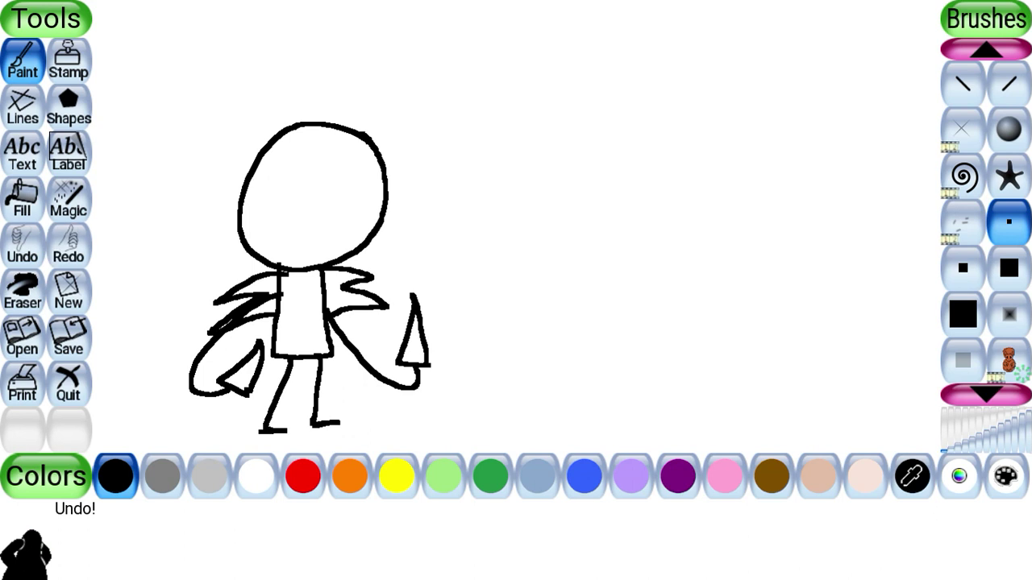
- Draw two angry, pointed eyes with vertical-line pupils along the sides of the figure's head
{"action": "mouse_move", "coordinate": [252, 172]}
{"action": "left_mouse_down"}
{"action": "mouse_move", "coordinate": [321, 199]}
{"action": "mouse_move", "coordinate": [253, 212]}
{"action": "mouse_move", "coordinate": [246, 185]}
{"action": "mouse_move", "coordinate": [271, 186]}
{"action": "mouse_move", "coordinate": [274, 199]}
{"action": "left_mouse_up"}
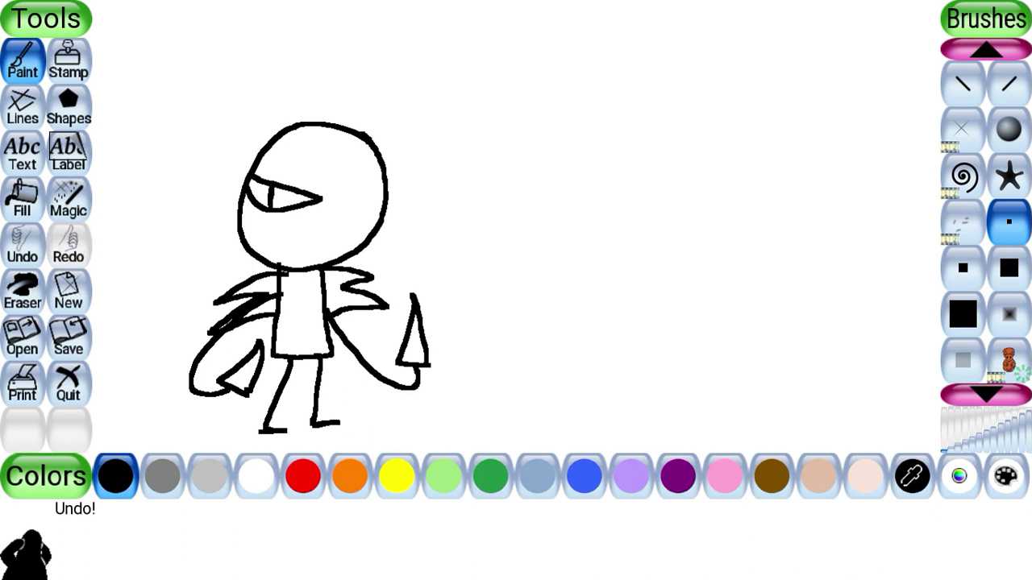
{"action": "mouse_move", "coordinate": [384, 188]}
{"action": "left_mouse_down"}
{"action": "mouse_move", "coordinate": [331, 214]}
{"action": "mouse_move", "coordinate": [382, 211]}
{"action": "mouse_move", "coordinate": [361, 203]}
{"action": "left_mouse_up"}
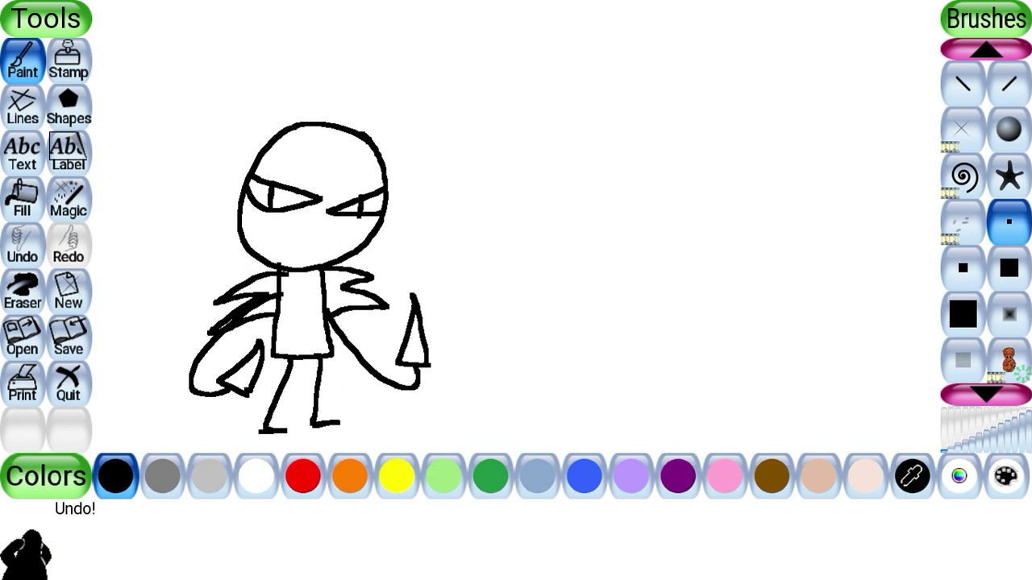
- Draw a second, smaller figure in the middle, with a round body and two bent legs
{"action": "mouse_move", "coordinate": [648, 276]}
{"action": "left_mouse_down"}
{"action": "mouse_move", "coordinate": [599, 242]}
{"action": "mouse_move", "coordinate": [527, 277]}
{"action": "mouse_move", "coordinate": [530, 342]}
{"action": "mouse_move", "coordinate": [612, 348]}
{"action": "mouse_move", "coordinate": [650, 282]}
{"action": "left_mouse_up"}
{"action": "mouse_move", "coordinate": [556, 357]}
{"action": "left_mouse_down"}
{"action": "mouse_move", "coordinate": [553, 404]}
{"action": "mouse_move", "coordinate": [510, 413]}
{"action": "left_mouse_up"}
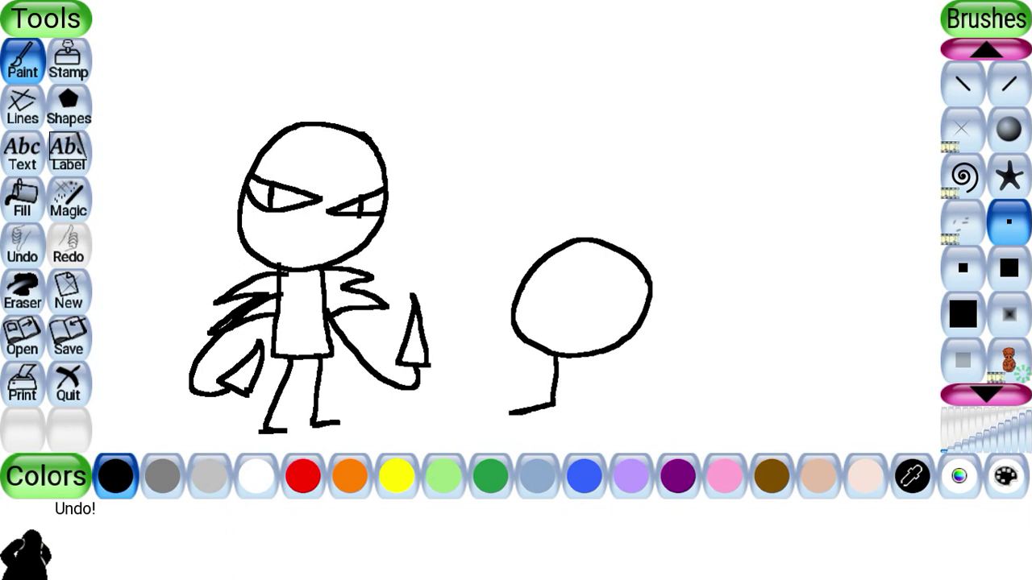
{"action": "mouse_move", "coordinate": [603, 355]}
{"action": "left_mouse_down"}
{"action": "mouse_move", "coordinate": [598, 409]}
{"action": "mouse_move", "coordinate": [624, 413]}
{"action": "mouse_move", "coordinate": [592, 410]}
{"action": "left_mouse_up"}
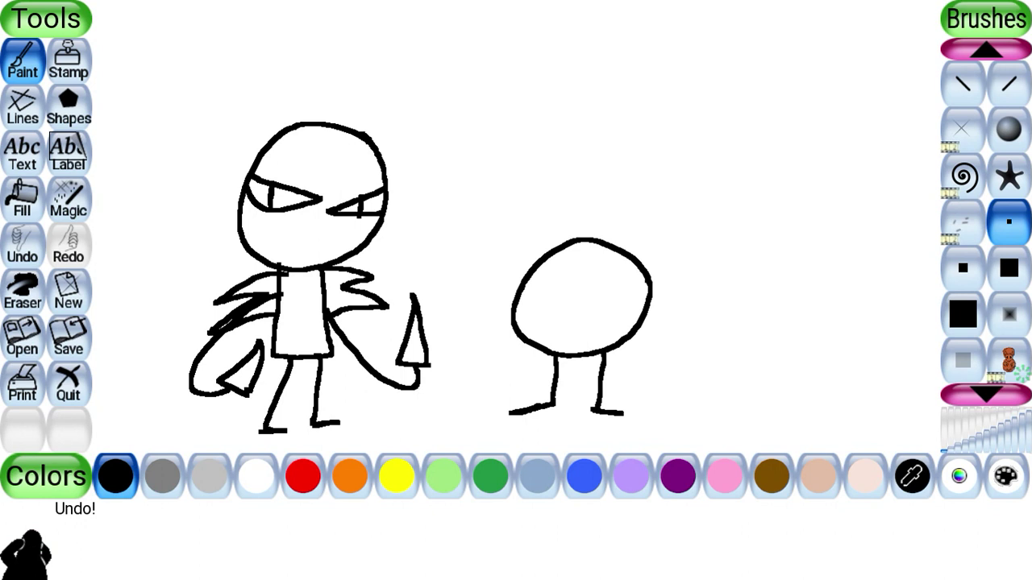
- Give the small round figure two short dark eyes, a wavy smile and a tongue sticking out
{"action": "left_click_drag", "start_coordinate": [554, 287], "coordinate": [543, 289]}
{"action": "left_click_drag", "start_coordinate": [620, 289], "coordinate": [608, 289]}
{"action": "mouse_move", "coordinate": [534, 306]}
{"action": "left_mouse_down"}
{"action": "mouse_move", "coordinate": [540, 328]}
{"action": "mouse_move", "coordinate": [600, 327]}
{"action": "mouse_move", "coordinate": [619, 308]}
{"action": "left_mouse_up"}
{"action": "mouse_move", "coordinate": [562, 334]}
{"action": "left_mouse_down"}
{"action": "mouse_move", "coordinate": [586, 348]}
{"action": "mouse_move", "coordinate": [577, 339]}
{"action": "left_mouse_up"}
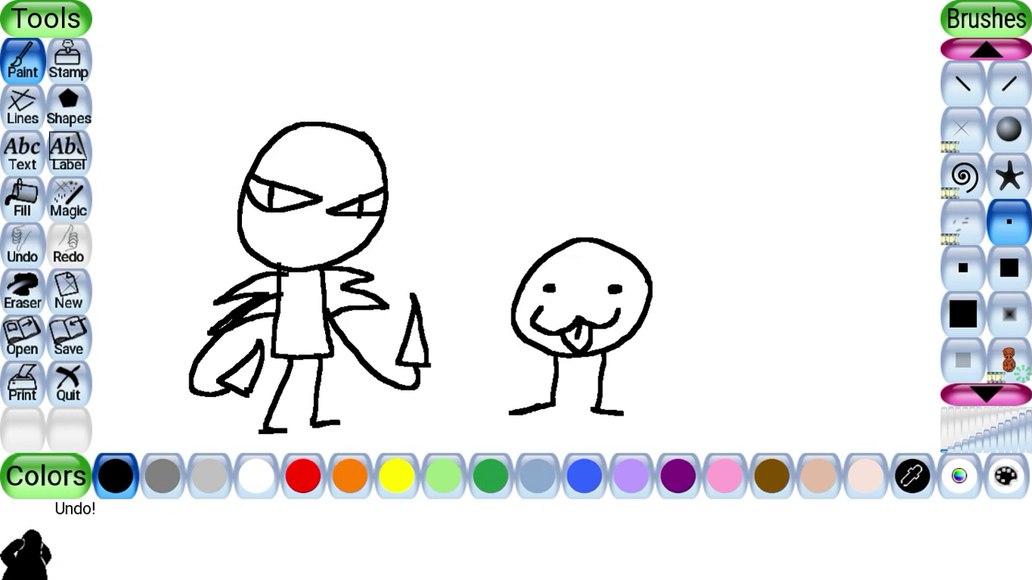
- Draw a third figure's head beside the round one from four overlapping flat ovals, with slit pupils in two of them
{"action": "mouse_move", "coordinate": [696, 264]}
{"action": "left_mouse_down"}
{"action": "mouse_move", "coordinate": [773, 263]}
{"action": "mouse_move", "coordinate": [766, 217]}
{"action": "mouse_move", "coordinate": [695, 250]}
{"action": "mouse_move", "coordinate": [704, 268]}
{"action": "left_mouse_up"}
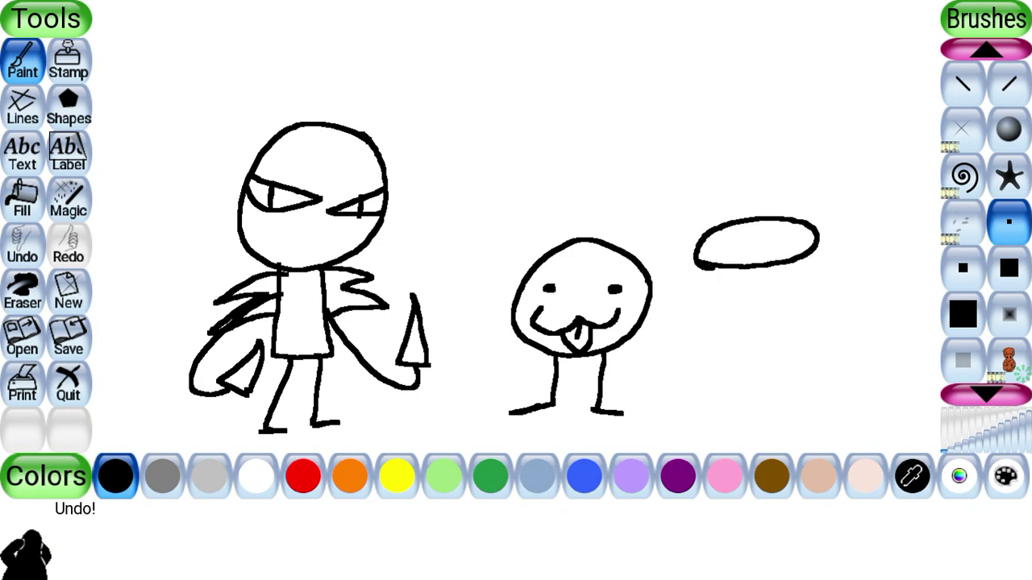
{"action": "mouse_move", "coordinate": [861, 298]}
{"action": "left_mouse_down"}
{"action": "mouse_move", "coordinate": [925, 279]}
{"action": "mouse_move", "coordinate": [897, 255]}
{"action": "mouse_move", "coordinate": [833, 264]}
{"action": "mouse_move", "coordinate": [808, 286]}
{"action": "mouse_move", "coordinate": [875, 297]}
{"action": "left_mouse_up"}
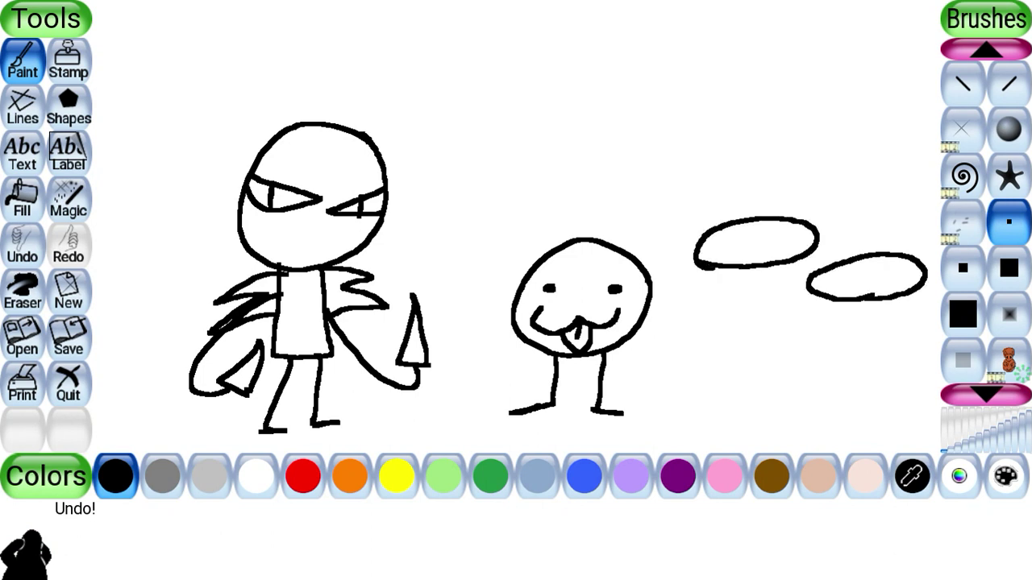
{"action": "left_click_drag", "start_coordinate": [851, 263], "coordinate": [847, 292]}
{"action": "left_click_drag", "start_coordinate": [779, 260], "coordinate": [781, 231]}
{"action": "mouse_move", "coordinate": [740, 261]}
{"action": "left_mouse_down"}
{"action": "mouse_move", "coordinate": [712, 276]}
{"action": "mouse_move", "coordinate": [767, 292]}
{"action": "mouse_move", "coordinate": [808, 290]}
{"action": "left_mouse_up"}
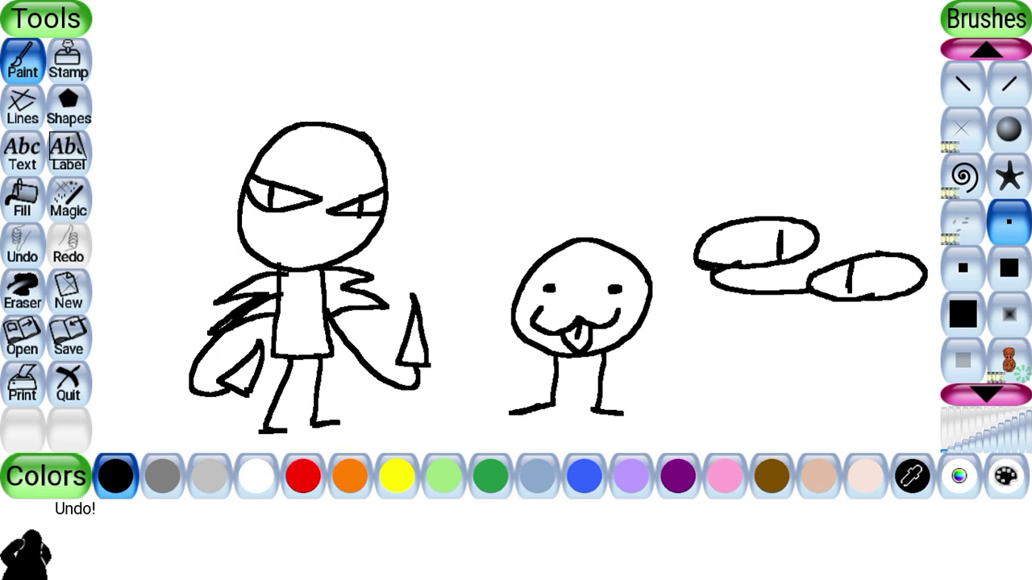
{"action": "mouse_move", "coordinate": [882, 258]}
{"action": "left_mouse_down"}
{"action": "mouse_move", "coordinate": [894, 228]}
{"action": "mouse_move", "coordinate": [823, 231]}
{"action": "left_mouse_up"}
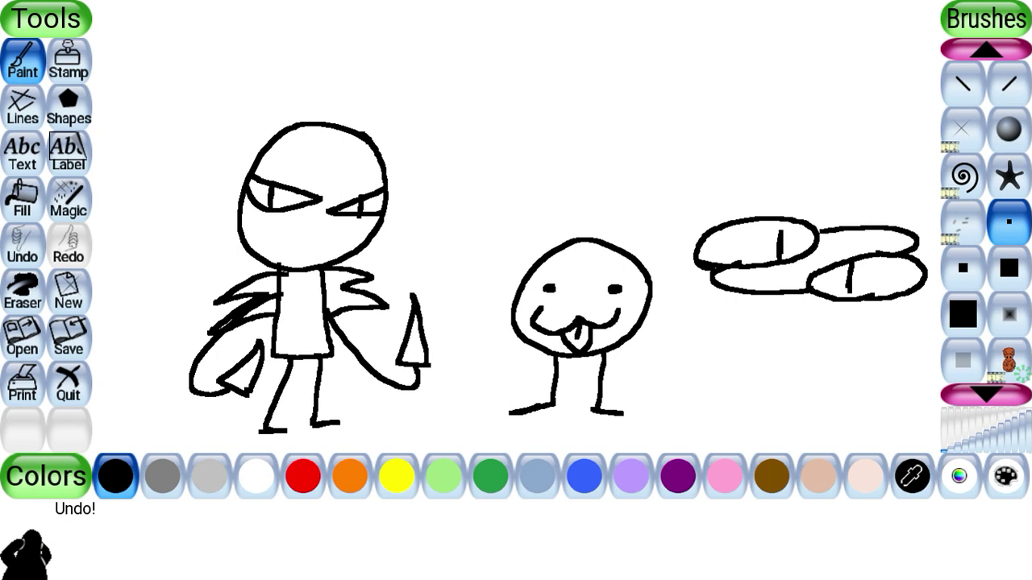
- Draw a rectangular body with a triangle emblem, short detached arms, round hands and two wide-footed legs under the oval head
{"action": "mouse_move", "coordinate": [868, 320]}
{"action": "left_mouse_down"}
{"action": "mouse_move", "coordinate": [748, 322]}
{"action": "mouse_move", "coordinate": [743, 370]}
{"action": "mouse_move", "coordinate": [844, 376]}
{"action": "mouse_move", "coordinate": [857, 370]}
{"action": "mouse_move", "coordinate": [861, 324]}
{"action": "mouse_move", "coordinate": [778, 338]}
{"action": "mouse_move", "coordinate": [803, 359]}
{"action": "mouse_move", "coordinate": [824, 334]}
{"action": "left_mouse_up"}
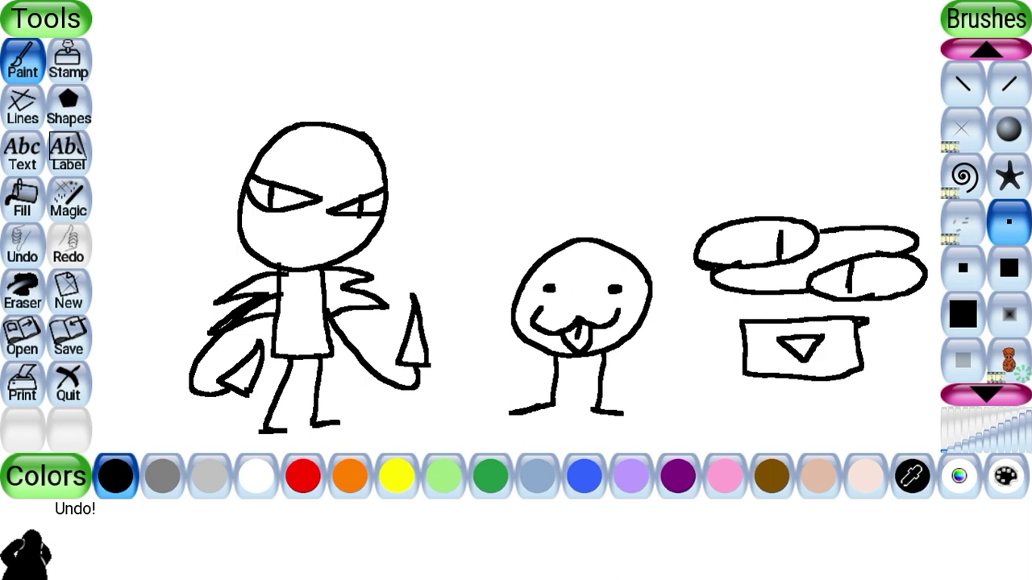
{"action": "mouse_move", "coordinate": [718, 407]}
{"action": "left_mouse_down"}
{"action": "mouse_move", "coordinate": [709, 382]}
{"action": "mouse_move", "coordinate": [694, 383]}
{"action": "mouse_move", "coordinate": [693, 414]}
{"action": "mouse_move", "coordinate": [715, 408]}
{"action": "mouse_move", "coordinate": [728, 346]}
{"action": "left_mouse_up"}
{"action": "mouse_move", "coordinate": [911, 396]}
{"action": "left_mouse_down"}
{"action": "mouse_move", "coordinate": [883, 380]}
{"action": "mouse_move", "coordinate": [878, 399]}
{"action": "mouse_move", "coordinate": [908, 394]}
{"action": "mouse_move", "coordinate": [869, 343]}
{"action": "left_mouse_up"}
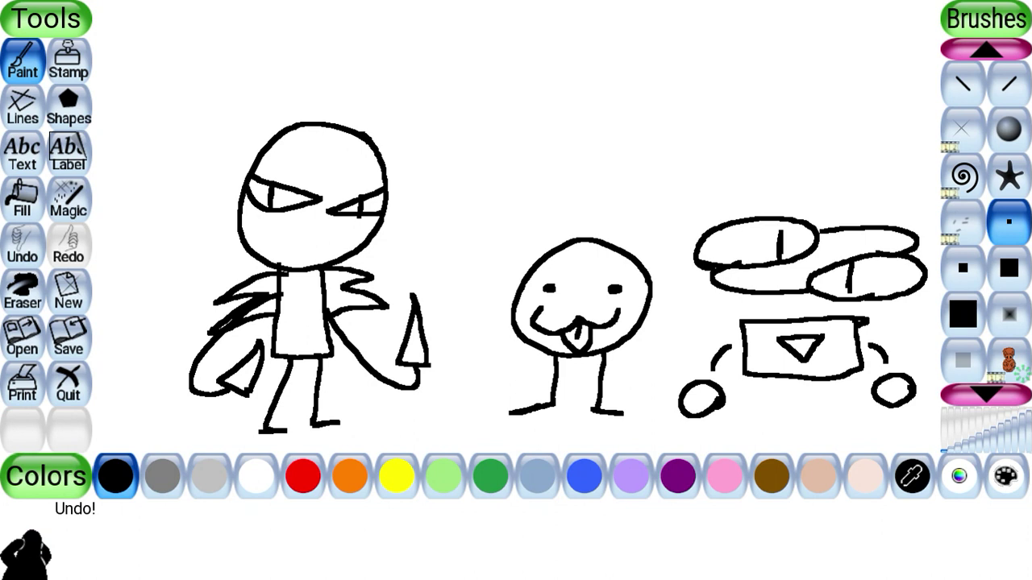
{"action": "mouse_move", "coordinate": [769, 378]}
{"action": "left_mouse_down"}
{"action": "mouse_move", "coordinate": [760, 411]}
{"action": "mouse_move", "coordinate": [791, 428]}
{"action": "mouse_move", "coordinate": [795, 380]}
{"action": "mouse_move", "coordinate": [821, 427]}
{"action": "mouse_move", "coordinate": [846, 410]}
{"action": "mouse_move", "coordinate": [843, 378]}
{"action": "left_mouse_up"}
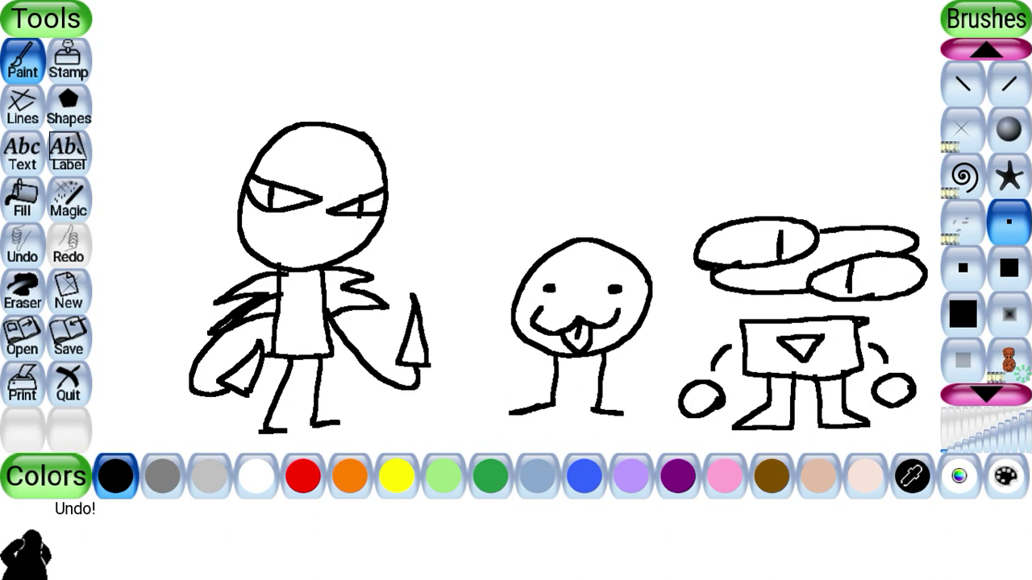
- Draw a black horizon line across the whole canvas, running behind the three figures
{"action": "left_click_drag", "start_coordinate": [245, 358], "coordinate": [92, 343]}
{"action": "mouse_move", "coordinate": [266, 358]}
{"action": "left_mouse_down"}
{"action": "mouse_move", "coordinate": [555, 371]}
{"action": "mouse_move", "coordinate": [742, 365]}
{"action": "left_mouse_up"}
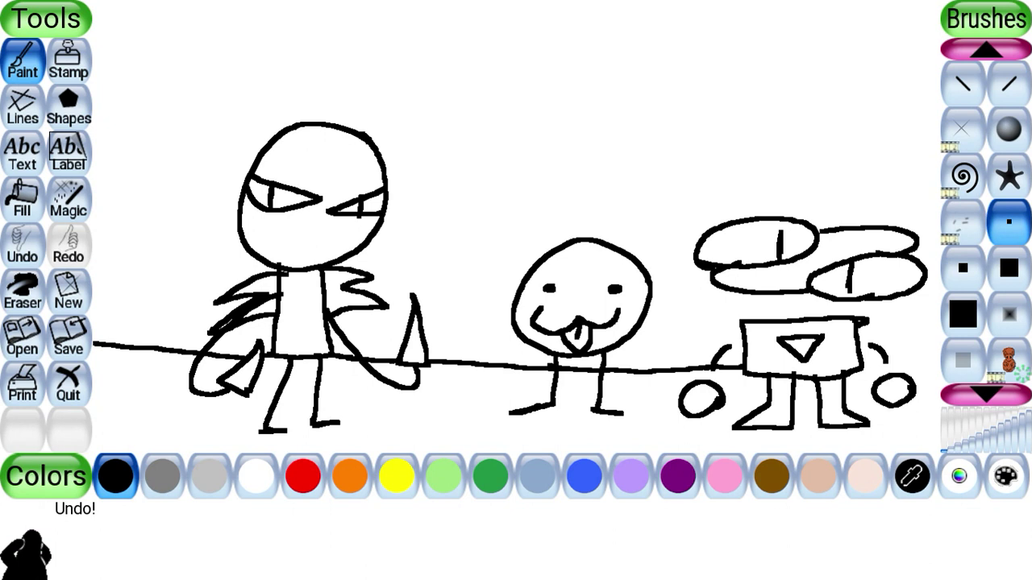
{"action": "left_click_drag", "start_coordinate": [846, 364], "coordinate": [942, 362]}
{"action": "left_click", "coordinate": [491, 476]}
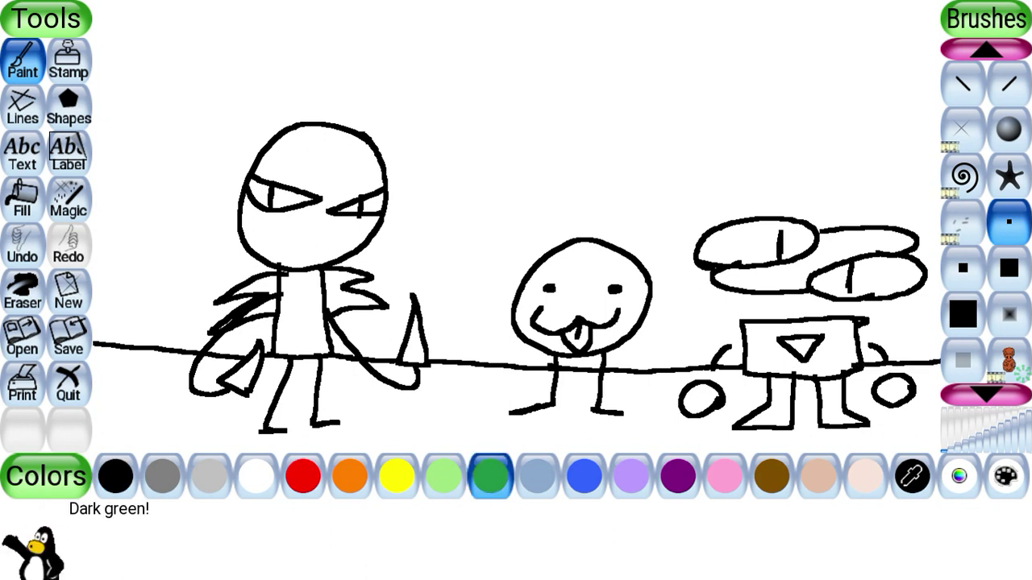
{"action": "left_click", "coordinate": [23, 199]}
{"action": "left_click", "coordinate": [467, 411]}
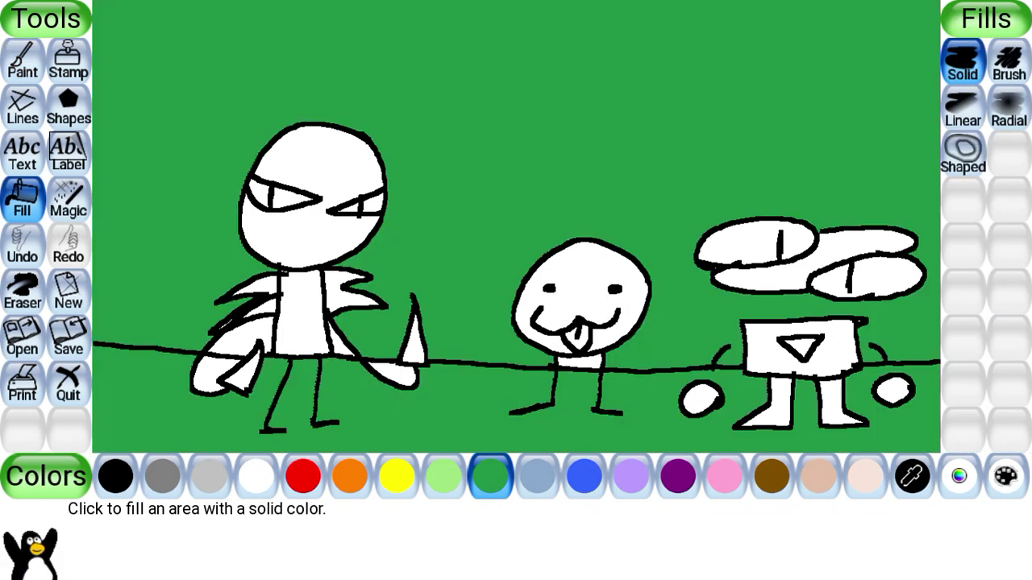
{"action": "key", "text": "ctrl+z"}
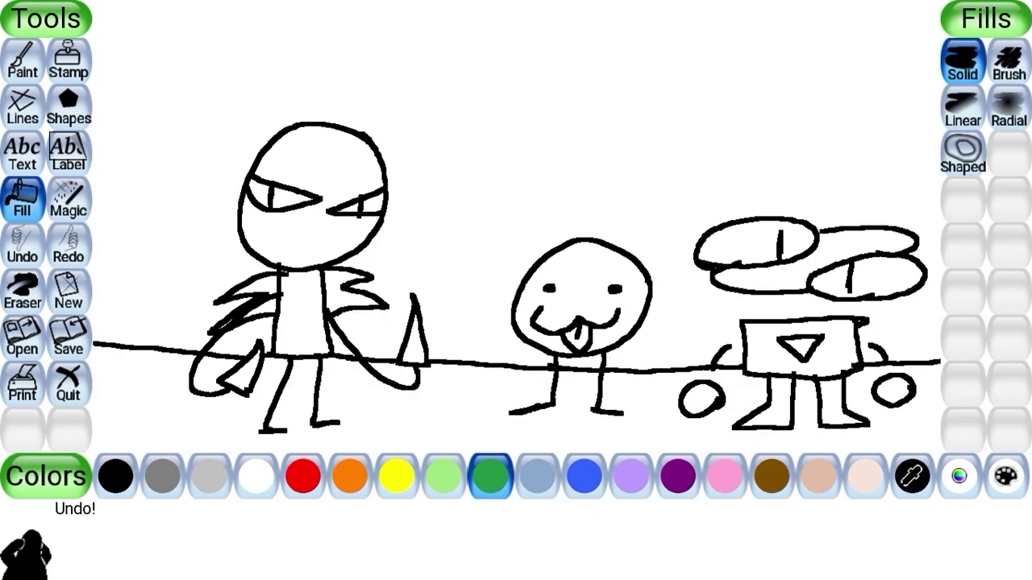
{"action": "left_click", "coordinate": [467, 411]}
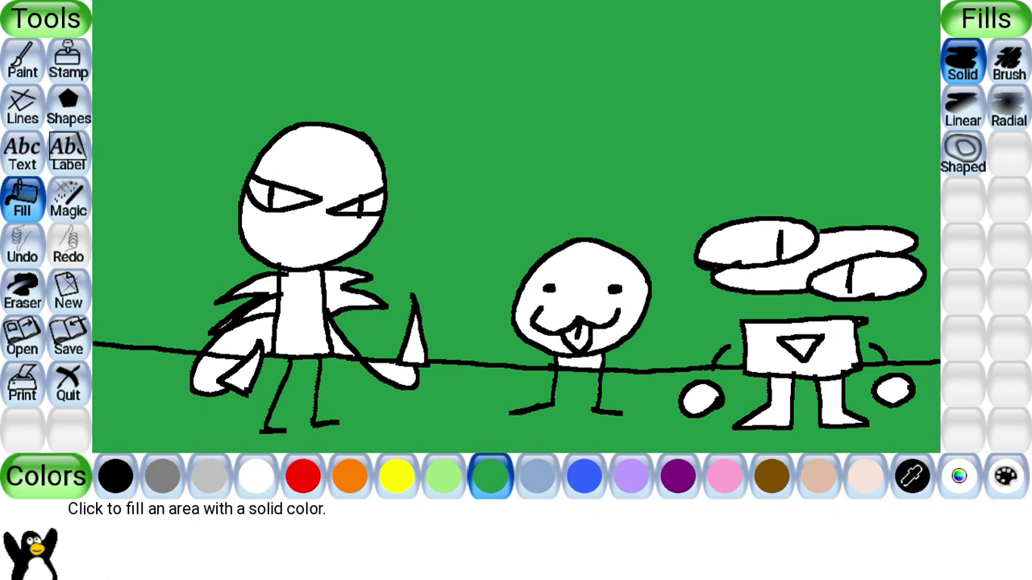
{"action": "left_click", "coordinate": [22, 246]}
- Close the gap at the horizon line's left end with a short black straight line
{"action": "left_click", "coordinate": [23, 108]}
{"action": "left_click", "coordinate": [115, 475]}
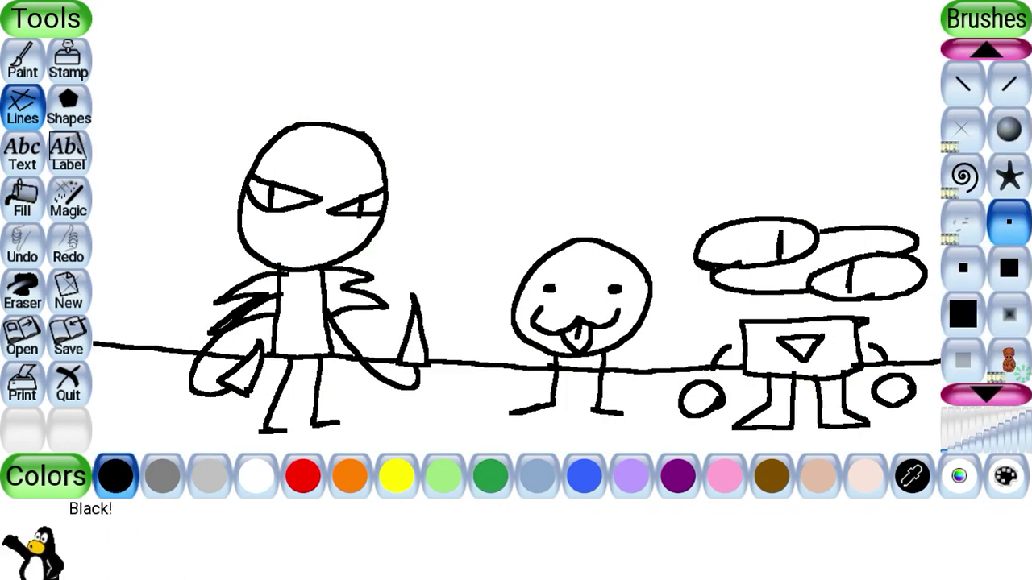
{"action": "left_click_drag", "start_coordinate": [116, 346], "coordinate": [93, 344]}
{"action": "left_click", "coordinate": [22, 60]}
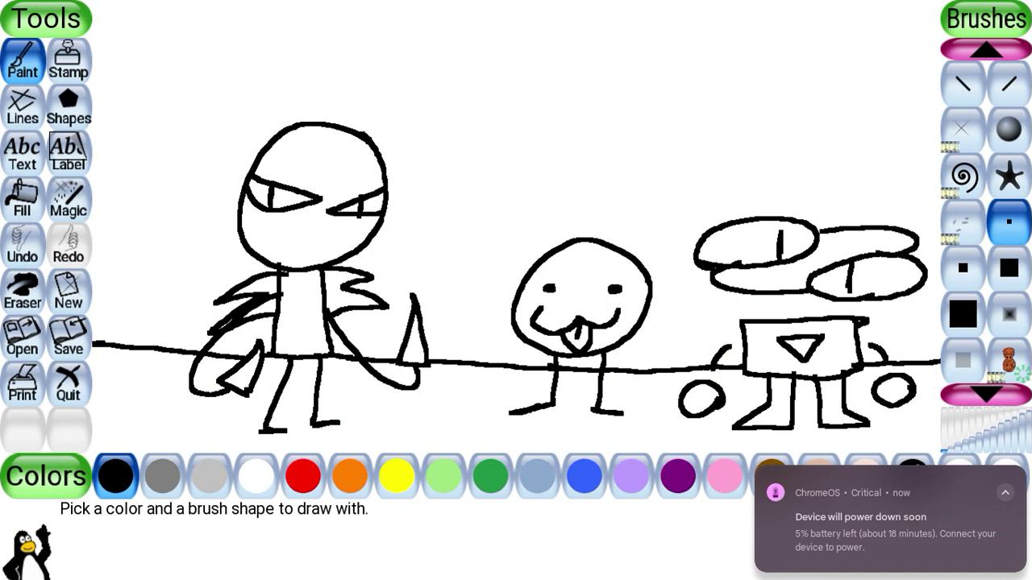
- Fill the ground below the horizon with solid dark green, including the areas enclosed by the first figure's arms
{"action": "left_click", "coordinate": [23, 198]}
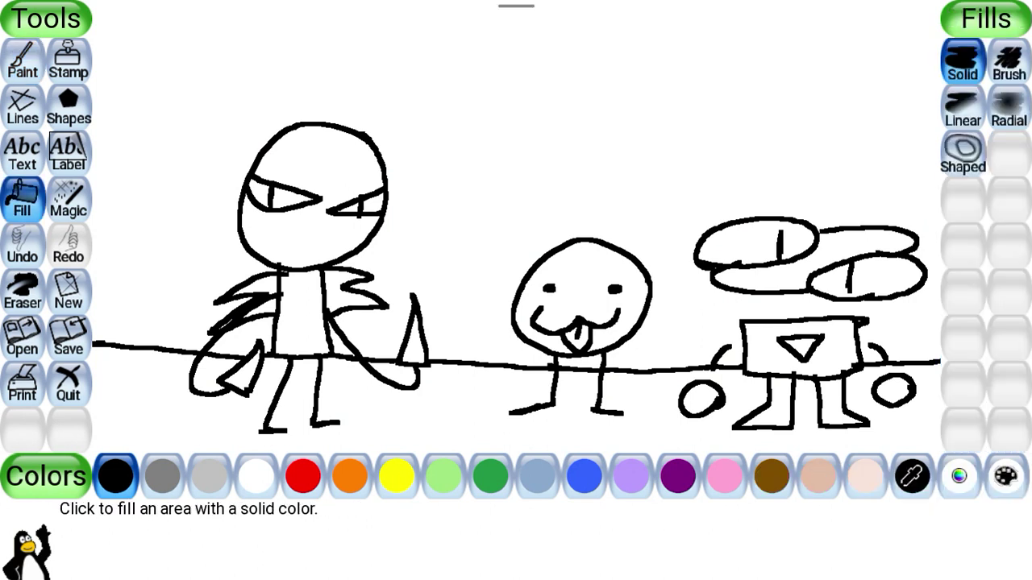
{"action": "left_click", "coordinate": [490, 476]}
{"action": "left_click", "coordinate": [451, 427]}
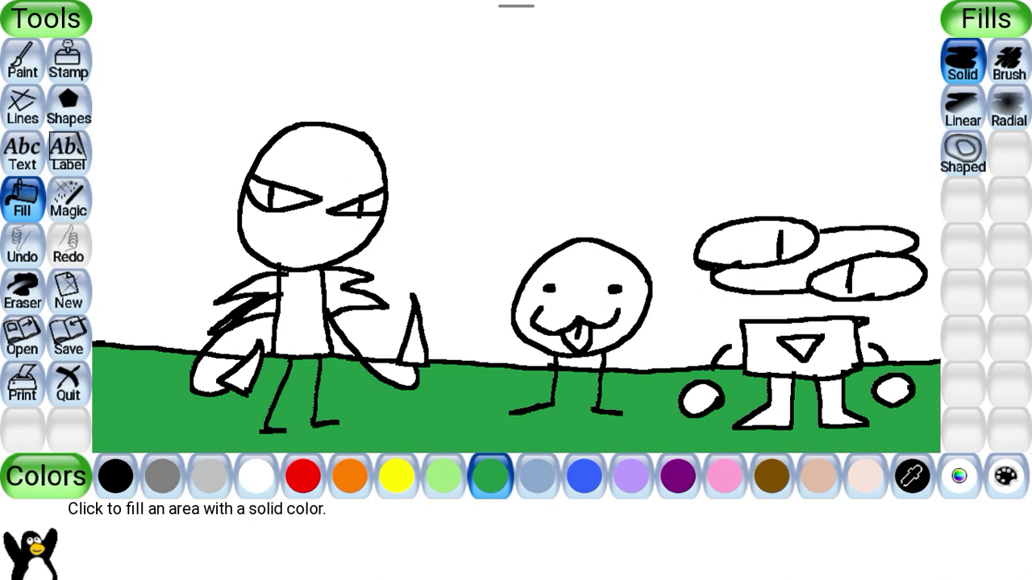
{"action": "left_click", "coordinate": [211, 379]}
{"action": "left_click", "coordinate": [394, 376]}
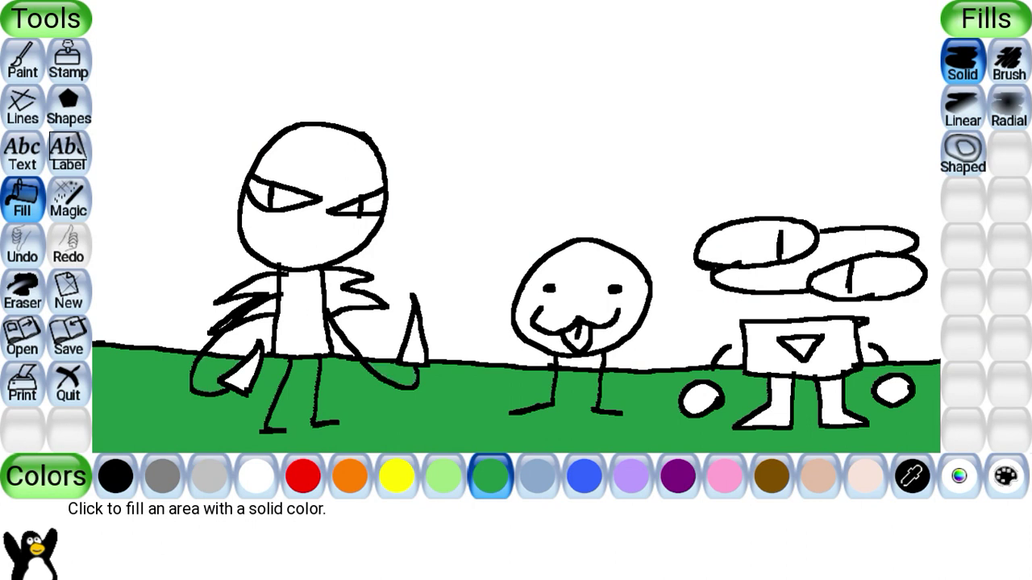
- Paint scattered short light green grass strokes across the dark green ground around the three figures
{"action": "left_click", "coordinate": [444, 476]}
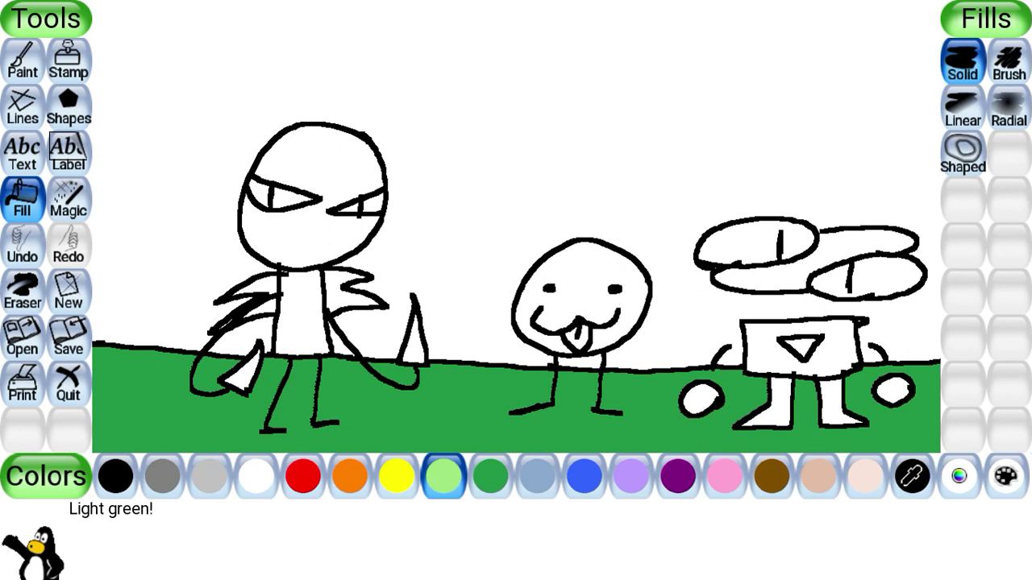
{"action": "left_click", "coordinate": [22, 62]}
{"action": "mouse_move", "coordinate": [121, 375]}
{"action": "left_mouse_down"}
{"action": "mouse_move", "coordinate": [155, 373]}
{"action": "mouse_move", "coordinate": [131, 378]}
{"action": "mouse_move", "coordinate": [141, 385]}
{"action": "left_mouse_up"}
{"action": "left_click_drag", "start_coordinate": [448, 439], "coordinate": [423, 437]}
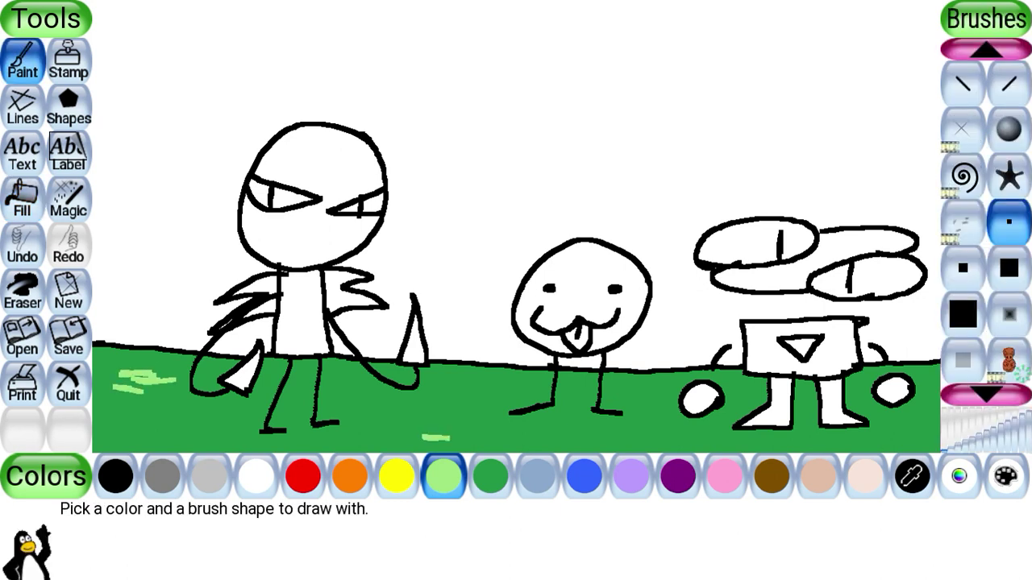
{"action": "mouse_move", "coordinate": [414, 394]}
{"action": "left_mouse_down"}
{"action": "mouse_move", "coordinate": [439, 397]}
{"action": "mouse_move", "coordinate": [425, 400]}
{"action": "left_mouse_up"}
{"action": "left_click_drag", "start_coordinate": [356, 437], "coordinate": [379, 442]}
{"action": "mouse_move", "coordinate": [477, 388]}
{"action": "left_mouse_down"}
{"action": "mouse_move", "coordinate": [506, 388]}
{"action": "mouse_move", "coordinate": [442, 381]}
{"action": "mouse_move", "coordinate": [488, 368]}
{"action": "mouse_move", "coordinate": [497, 380]}
{"action": "left_mouse_up"}
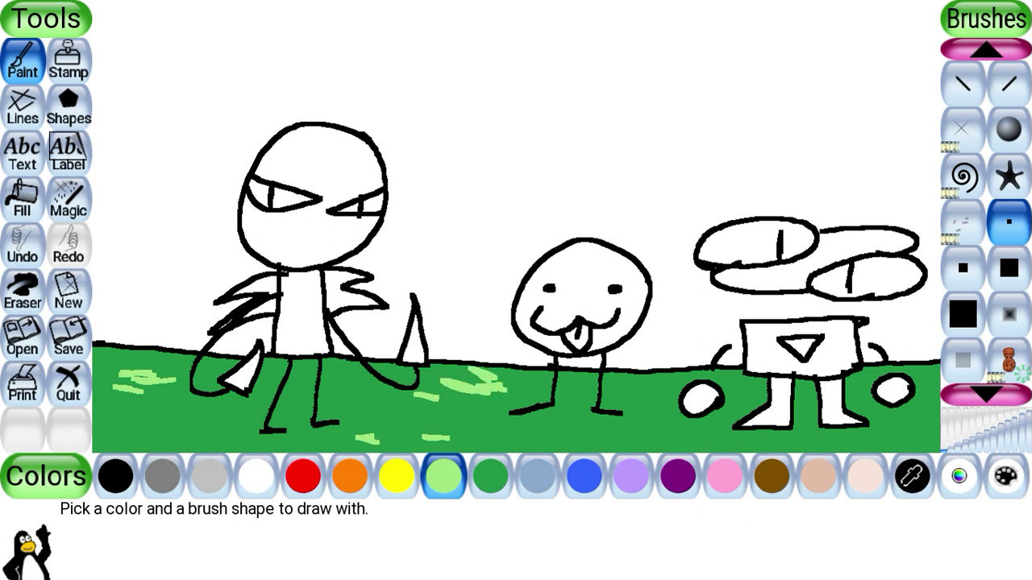
{"action": "left_click_drag", "start_coordinate": [641, 450], "coordinate": [650, 450]}
{"action": "left_click_drag", "start_coordinate": [240, 440], "coordinate": [110, 439]}
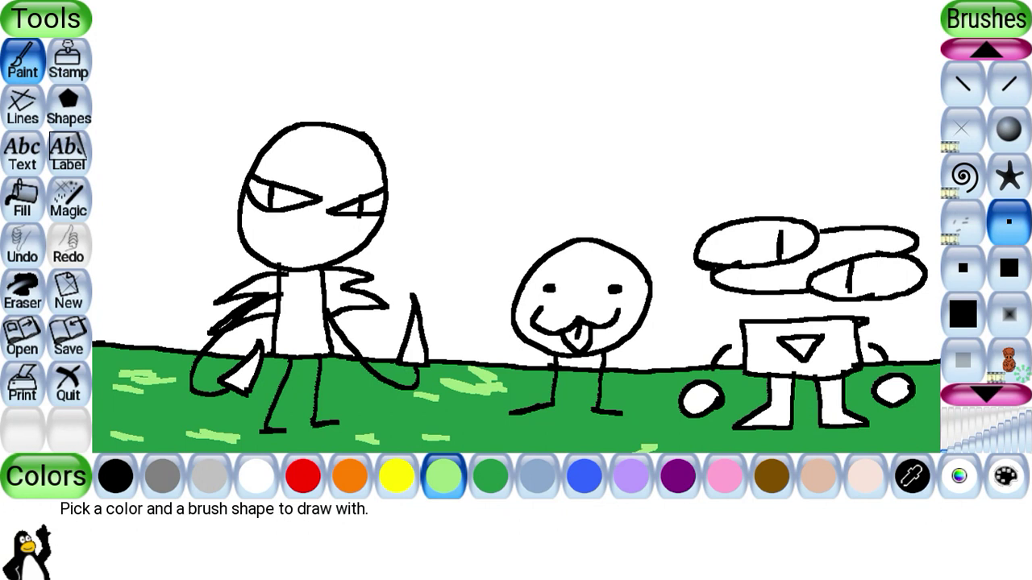
{"action": "left_click_drag", "start_coordinate": [640, 398], "coordinate": [646, 407]}
{"action": "left_click_drag", "start_coordinate": [361, 392], "coordinate": [373, 391]}
{"action": "left_click_drag", "start_coordinate": [290, 389], "coordinate": [296, 386]}
{"action": "left_click_drag", "start_coordinate": [204, 407], "coordinate": [212, 403]}
{"action": "left_click_drag", "start_coordinate": [883, 434], "coordinate": [906, 429]}
{"action": "left_click_drag", "start_coordinate": [825, 441], "coordinate": [791, 448]}
{"action": "left_click_drag", "start_coordinate": [720, 442], "coordinate": [707, 448]}
{"action": "left_click_drag", "start_coordinate": [736, 407], "coordinate": [774, 403]}
{"action": "left_click_drag", "start_coordinate": [887, 417], "coordinate": [919, 410]}
{"action": "left_click_drag", "start_coordinate": [908, 373], "coordinate": [933, 367]}
- Undo the most recent light green grass strokes
{"action": "key", "text": "ctrl+z"}
{"action": "key", "text": "ctrl+z"}
{"action": "key", "text": "ctrl+z"}
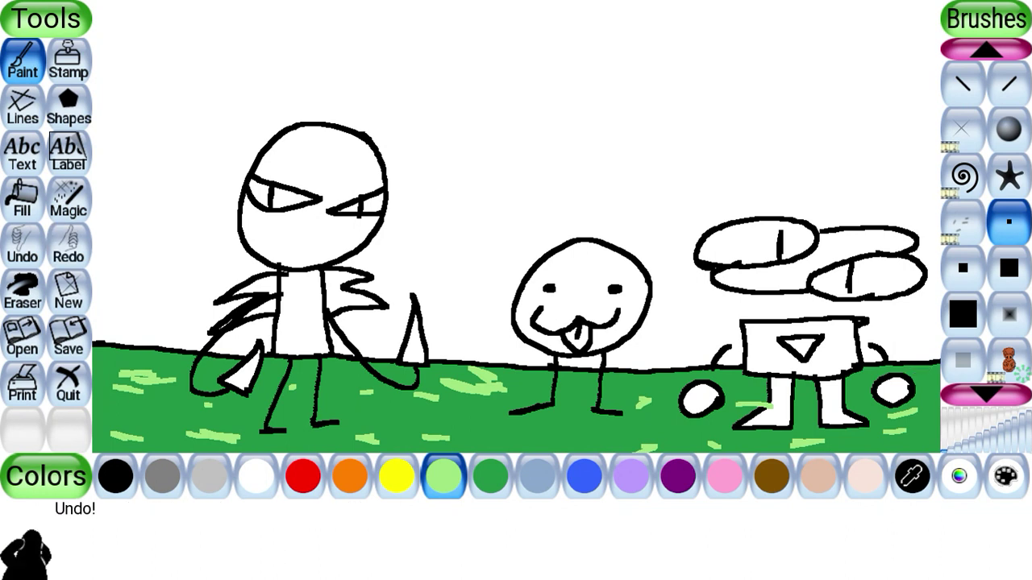
- Add light green grass strokes beside the third figure's legs, near the right end of the ground and below the second figure
{"action": "left_click_drag", "start_coordinate": [731, 400], "coordinate": [756, 383]}
{"action": "left_click_drag", "start_coordinate": [913, 374], "coordinate": [931, 366]}
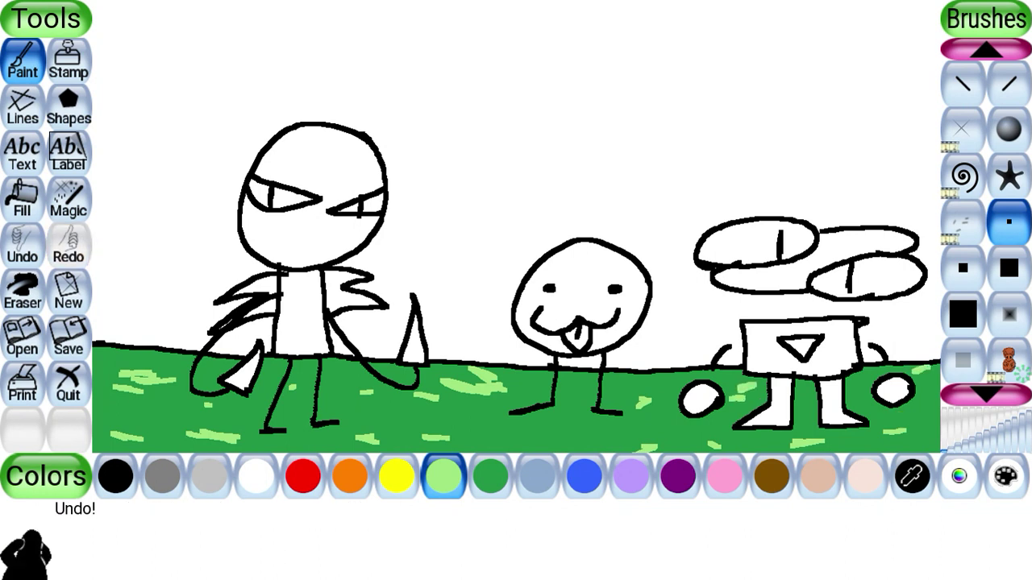
{"action": "mouse_move", "coordinate": [537, 435]}
{"action": "left_mouse_down"}
{"action": "mouse_move", "coordinate": [558, 425]}
{"action": "mouse_move", "coordinate": [545, 432]}
{"action": "left_mouse_up"}
- Choose the solid round paint brush and set its spacing to about the size of the brush shape
{"action": "left_click", "coordinate": [68, 60]}
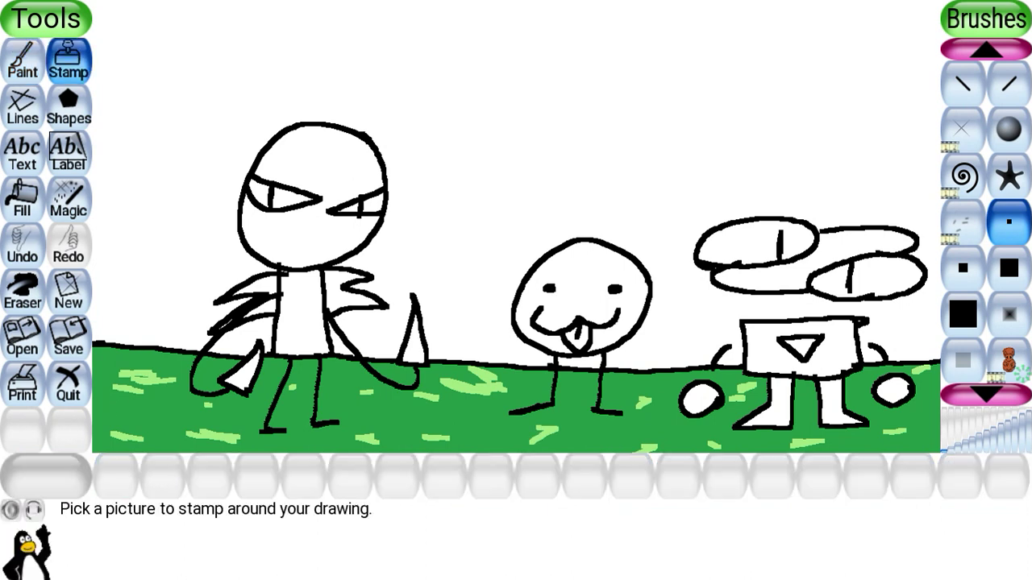
{"action": "left_click", "coordinate": [22, 61]}
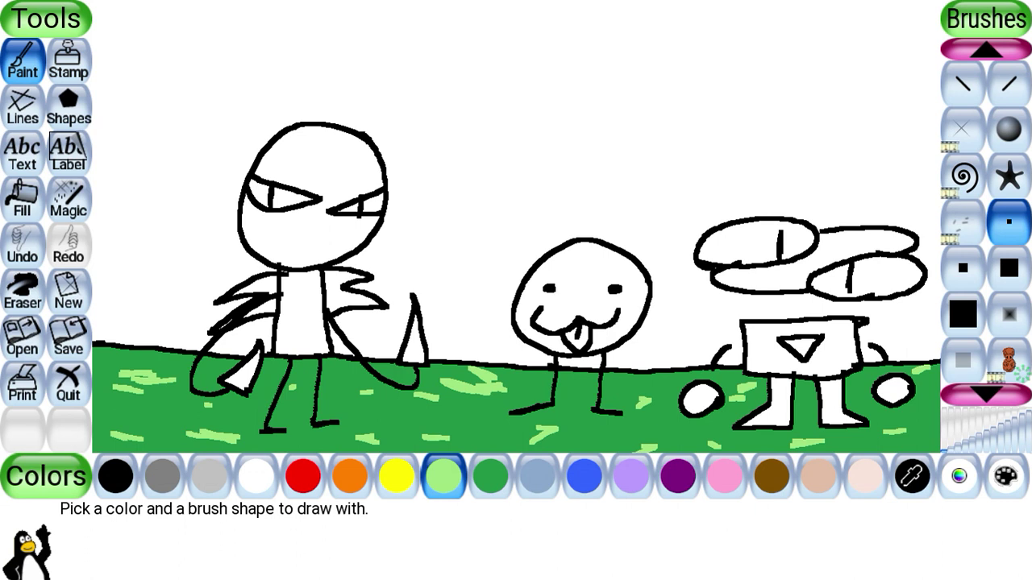
{"action": "scroll", "coordinate": [987, 222], "scroll_direction": "down", "scroll_amount": 3}
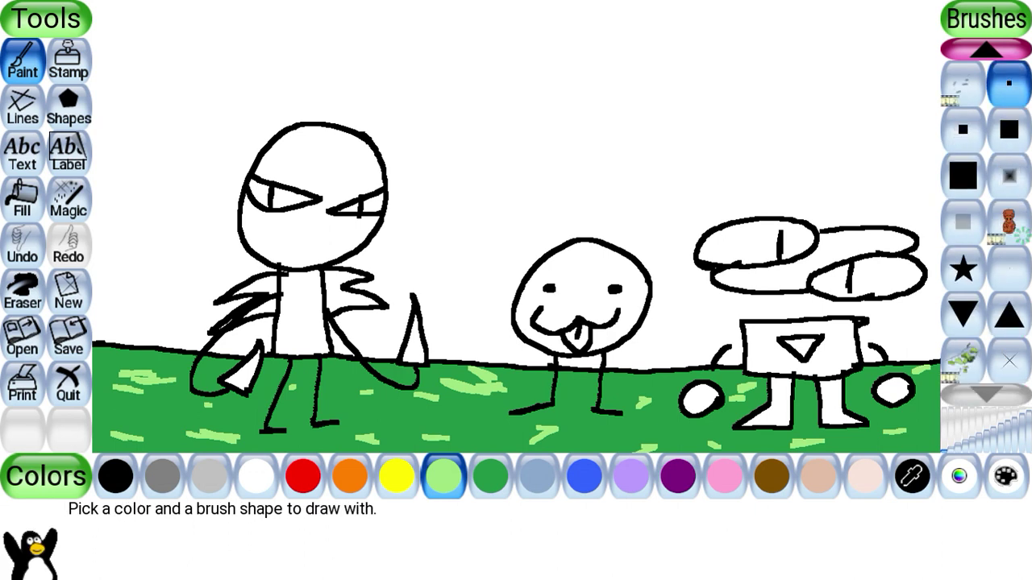
{"action": "scroll", "coordinate": [986, 222], "scroll_direction": "up", "scroll_amount": 7}
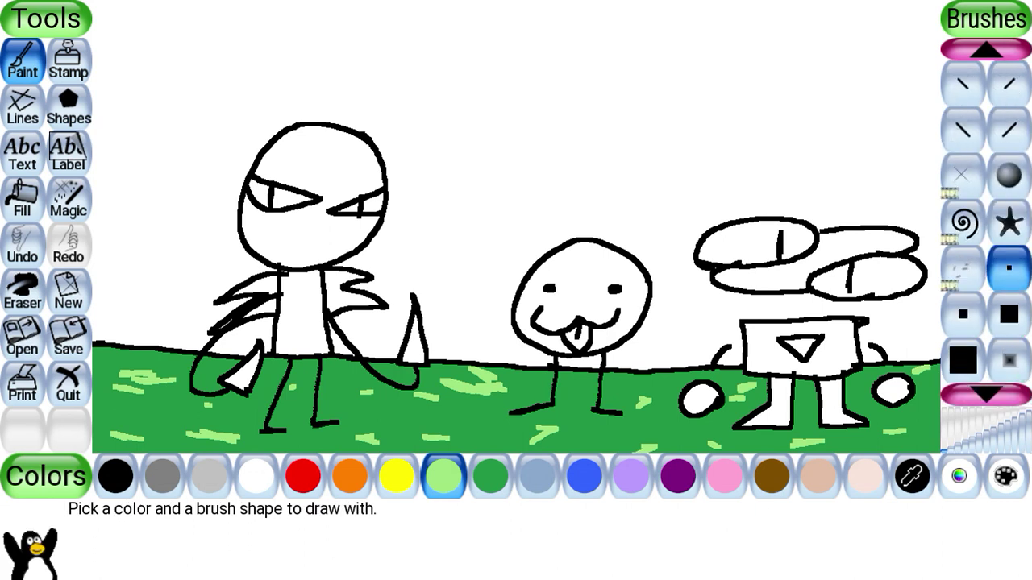
{"action": "scroll", "coordinate": [986, 217], "scroll_direction": "up", "scroll_amount": 3}
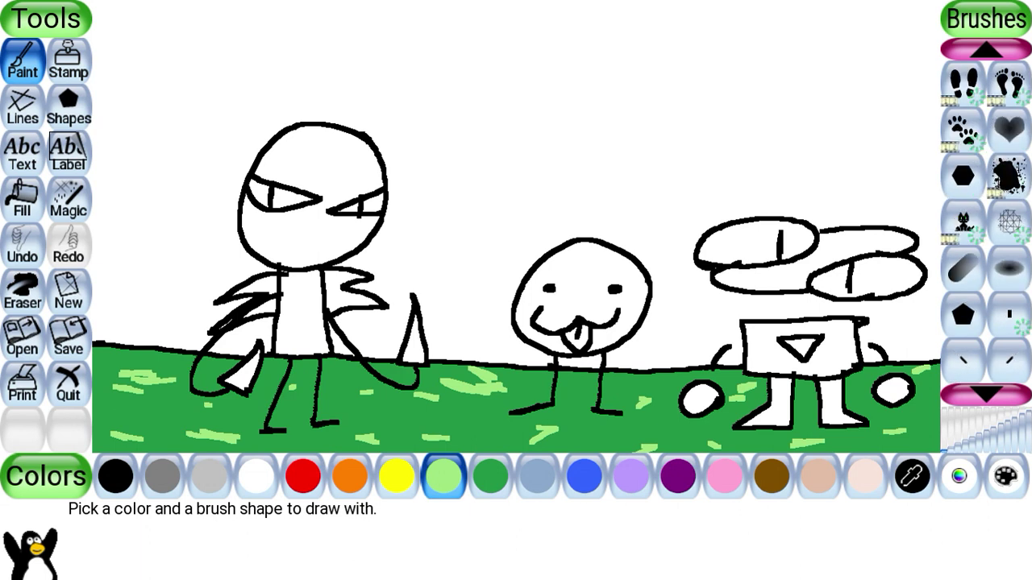
{"action": "scroll", "coordinate": [986, 226], "scroll_direction": "up", "scroll_amount": 6}
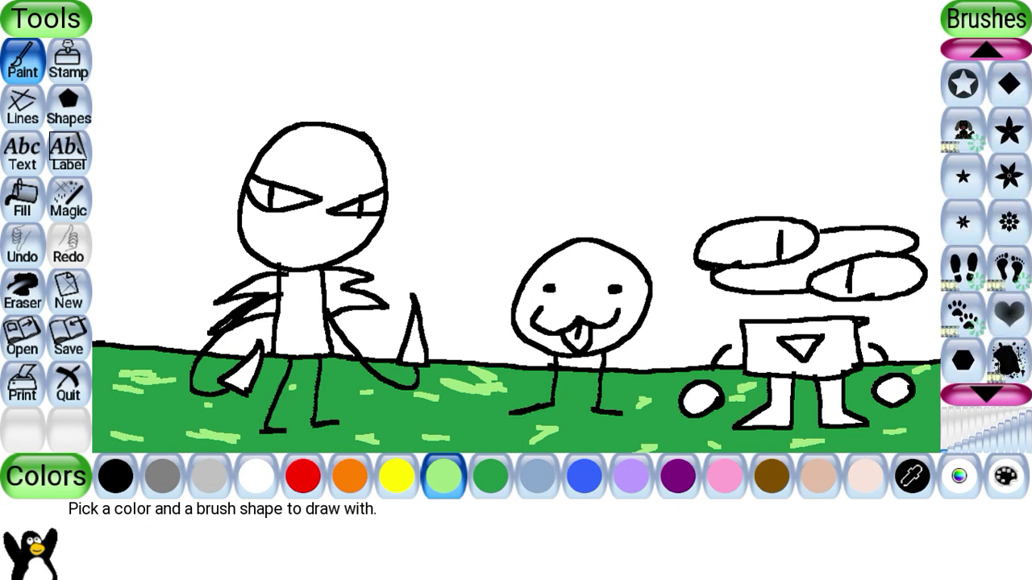
{"action": "scroll", "coordinate": [986, 222], "scroll_direction": "up", "scroll_amount": 2}
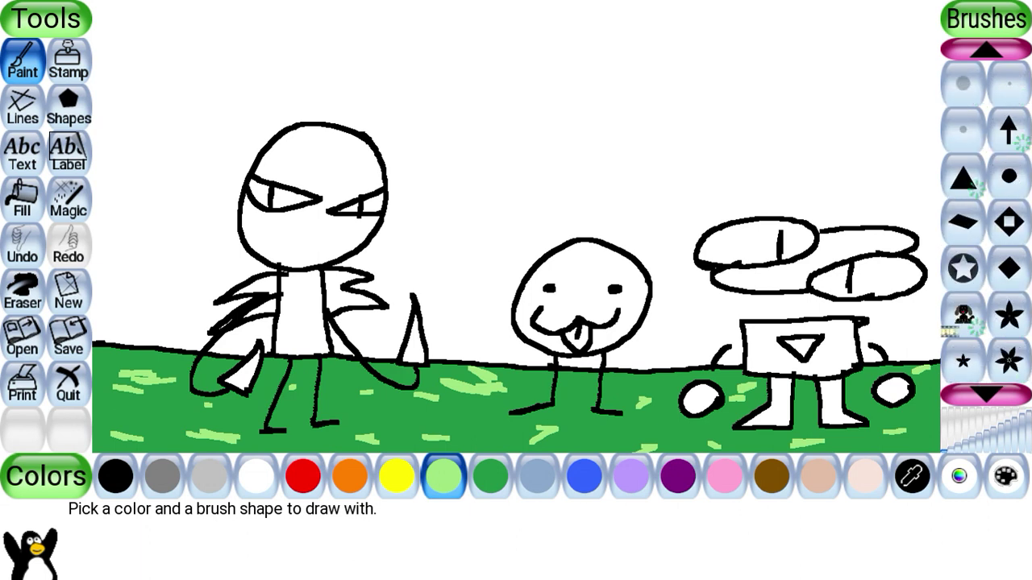
{"action": "left_click", "coordinate": [1008, 176]}
{"action": "left_click", "coordinate": [986, 395]}
{"action": "left_click", "coordinate": [965, 439]}
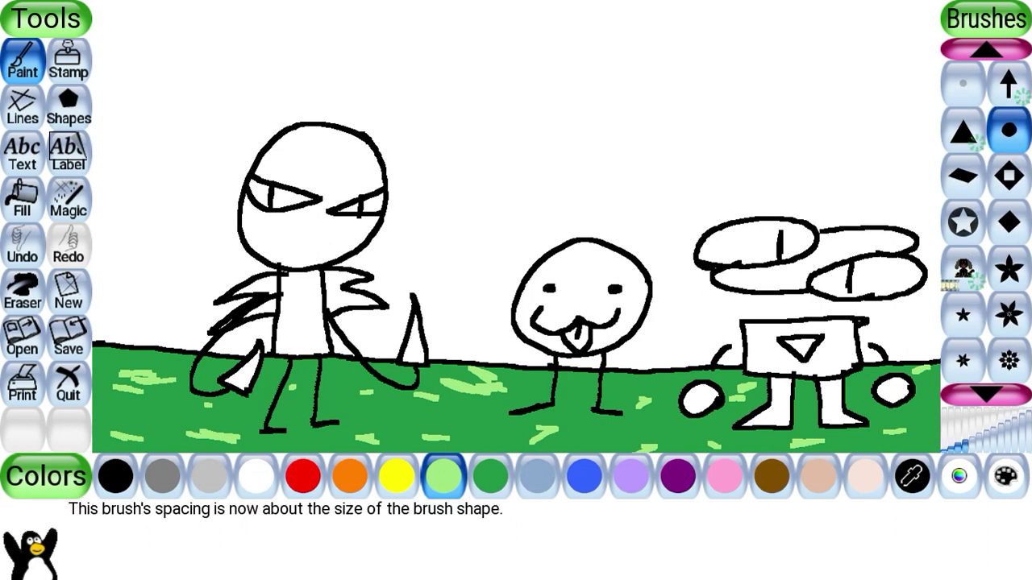
- Fill the sky with solid blue, including the areas enclosed by the first figure's arms and between the second figure's legs
{"action": "left_click", "coordinate": [585, 476]}
{"action": "left_click", "coordinate": [23, 199]}
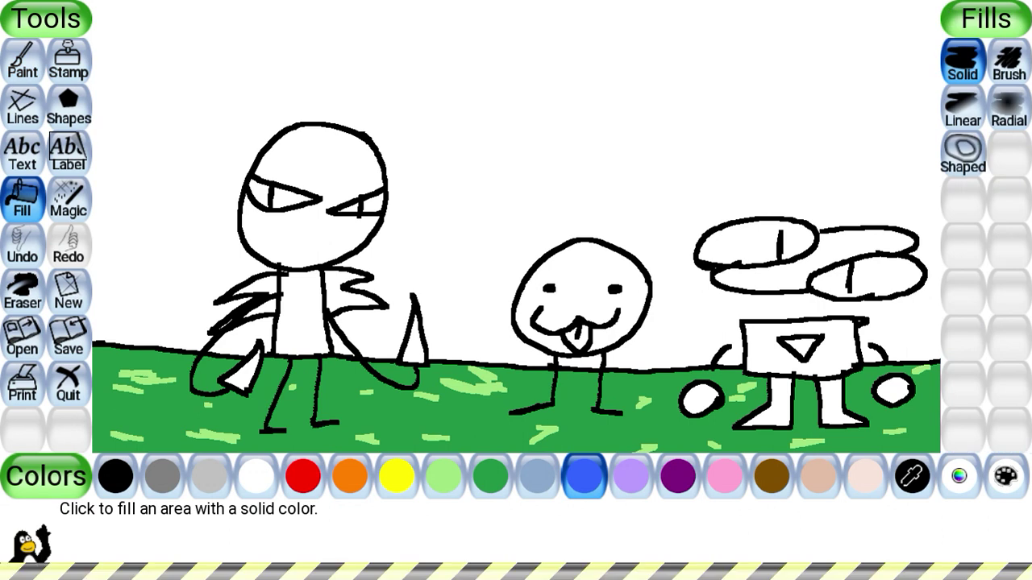
{"action": "left_click", "coordinate": [516, 121]}
{"action": "left_click", "coordinate": [339, 346]}
{"action": "left_click", "coordinate": [249, 334]}
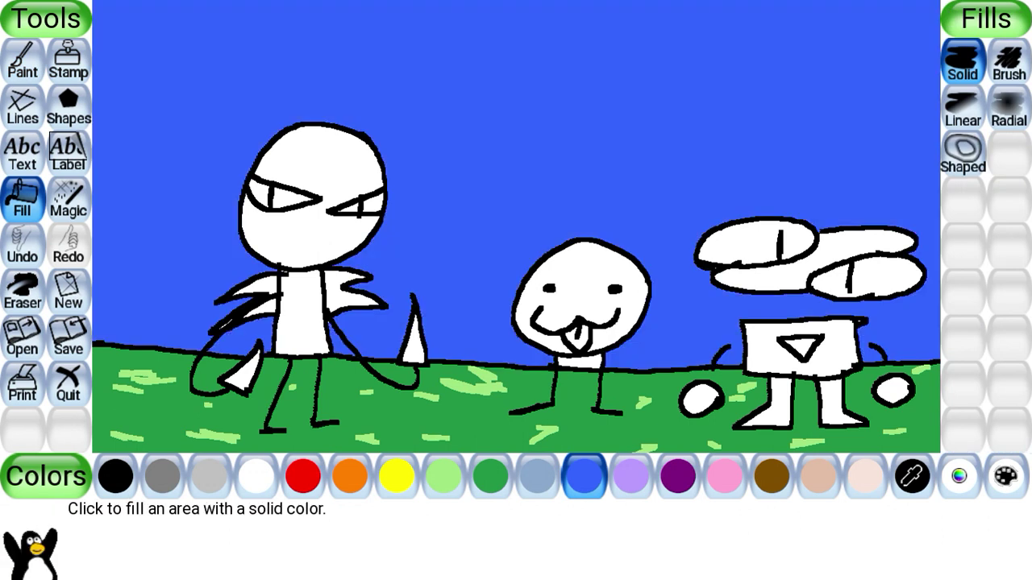
{"action": "left_click", "coordinate": [579, 361]}
- Return to painting with the round brush and set its colour to white
{"action": "left_click", "coordinate": [22, 61]}
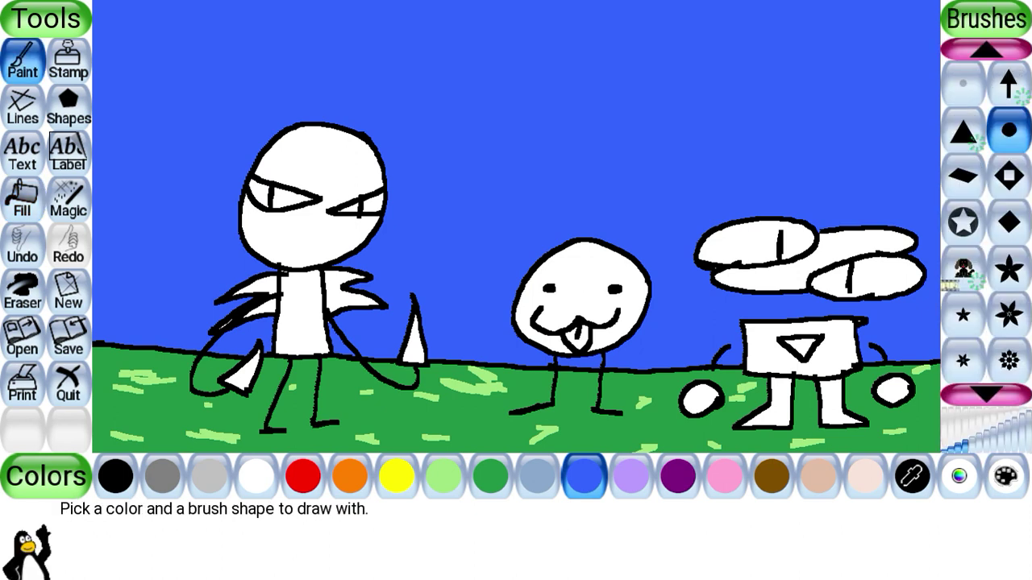
{"action": "left_click", "coordinate": [256, 477]}
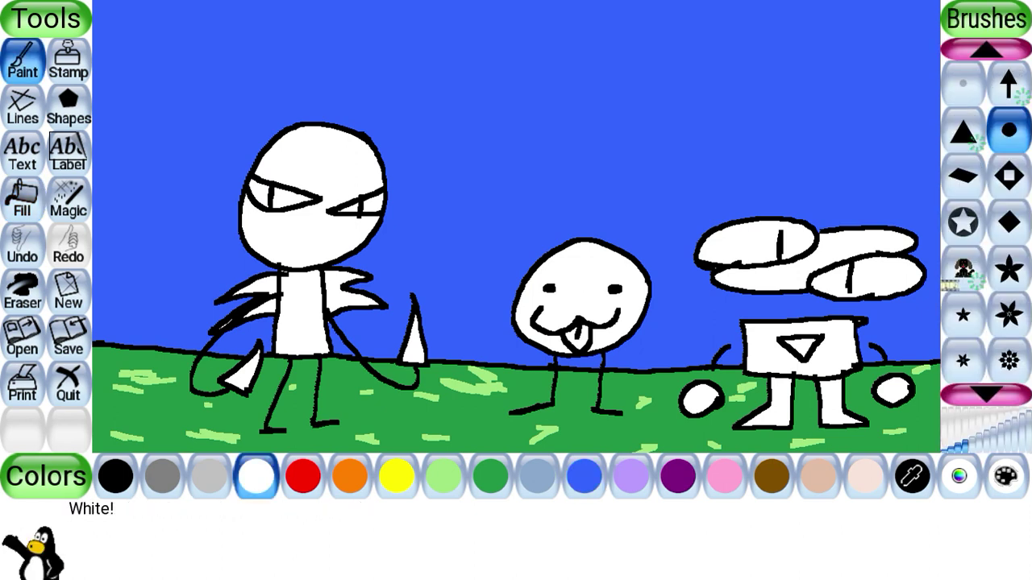
- Try to build a cloud from separate white dots in the sky above the second figure, and undo the dots
{"action": "left_click", "coordinate": [528, 117]}
{"action": "left_click", "coordinate": [548, 113]}
{"action": "left_click", "coordinate": [557, 130]}
{"action": "left_click", "coordinate": [530, 139]}
{"action": "left_click", "coordinate": [521, 131]}
{"action": "left_click", "coordinate": [509, 138]}
{"action": "left_click", "coordinate": [494, 148]}
{"action": "left_click", "coordinate": [562, 139]}
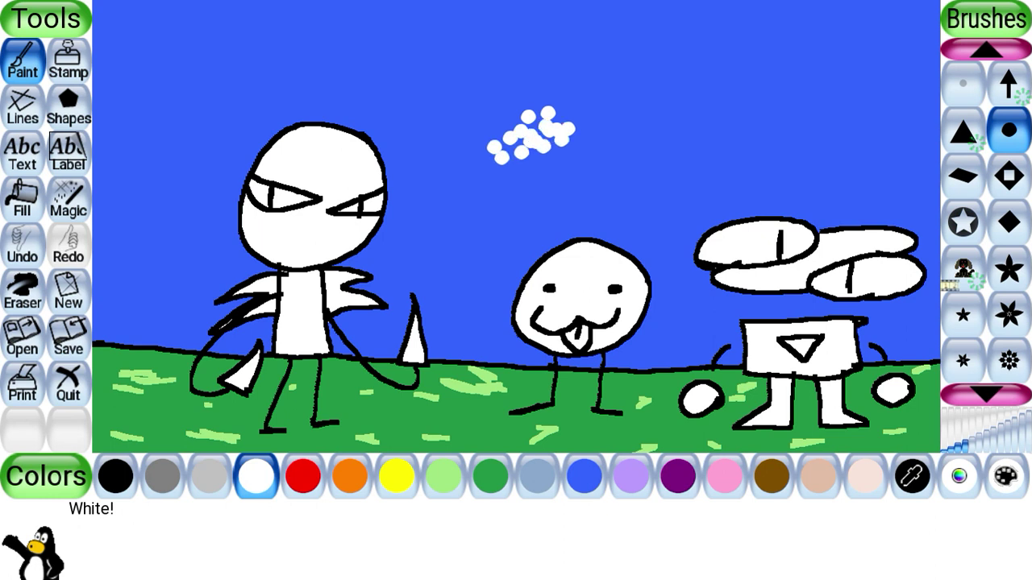
{"action": "left_click", "coordinate": [23, 246]}
{"action": "left_click", "coordinate": [23, 246]}
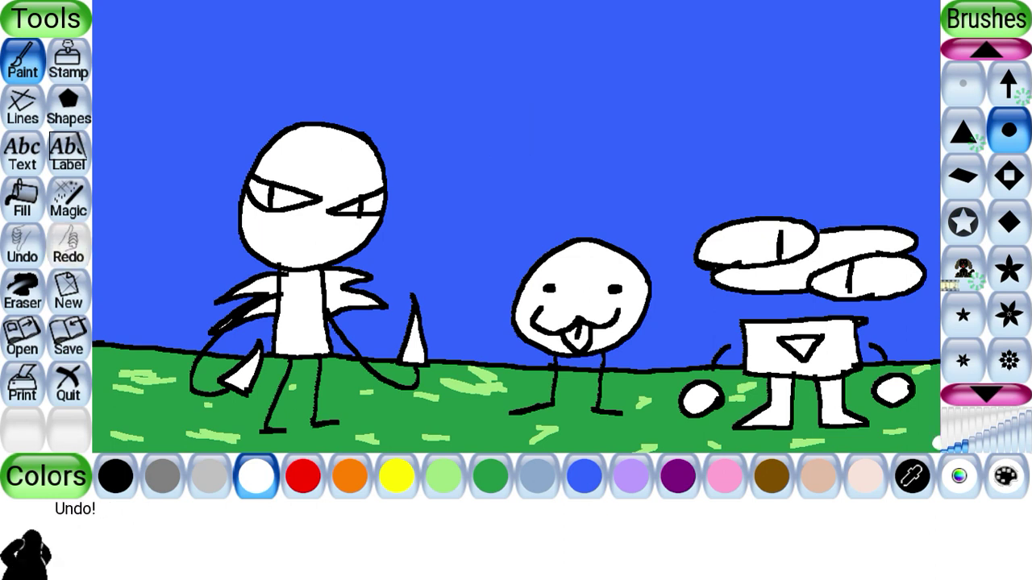
- Try painting a white cloud above the second figure with brush spacing at about 1/5 of the brush shape, and undo it
{"action": "left_click", "coordinate": [947, 445]}
{"action": "mouse_move", "coordinate": [597, 68]}
{"action": "left_mouse_down"}
{"action": "mouse_move", "coordinate": [493, 98]}
{"action": "mouse_move", "coordinate": [625, 87]}
{"action": "mouse_move", "coordinate": [565, 79]}
{"action": "mouse_move", "coordinate": [589, 74]}
{"action": "mouse_move", "coordinate": [637, 76]}
{"action": "left_mouse_up"}
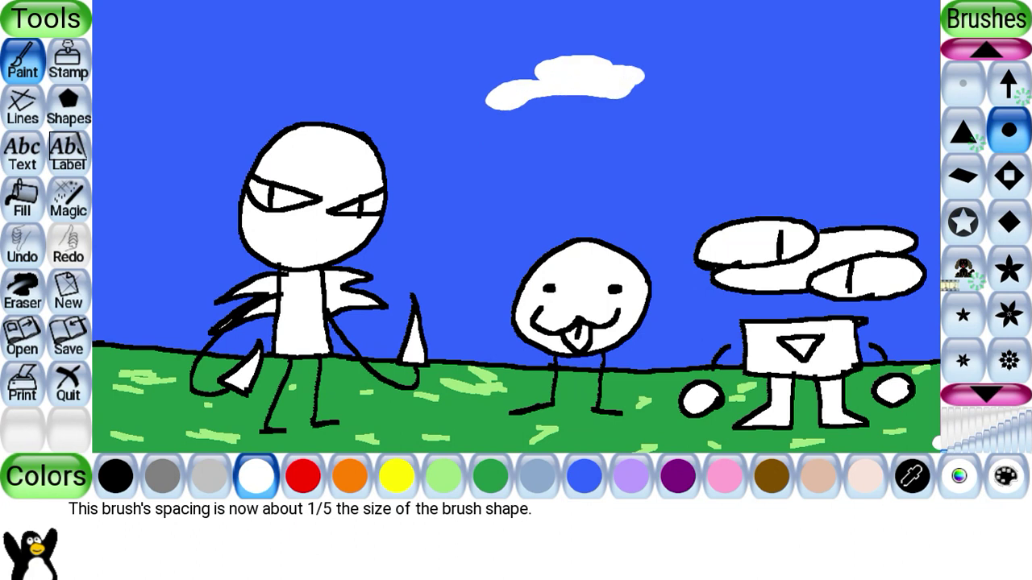
{"action": "mouse_move", "coordinate": [536, 101]}
{"action": "left_mouse_down"}
{"action": "mouse_move", "coordinate": [568, 113]}
{"action": "mouse_move", "coordinate": [629, 97]}
{"action": "left_mouse_up"}
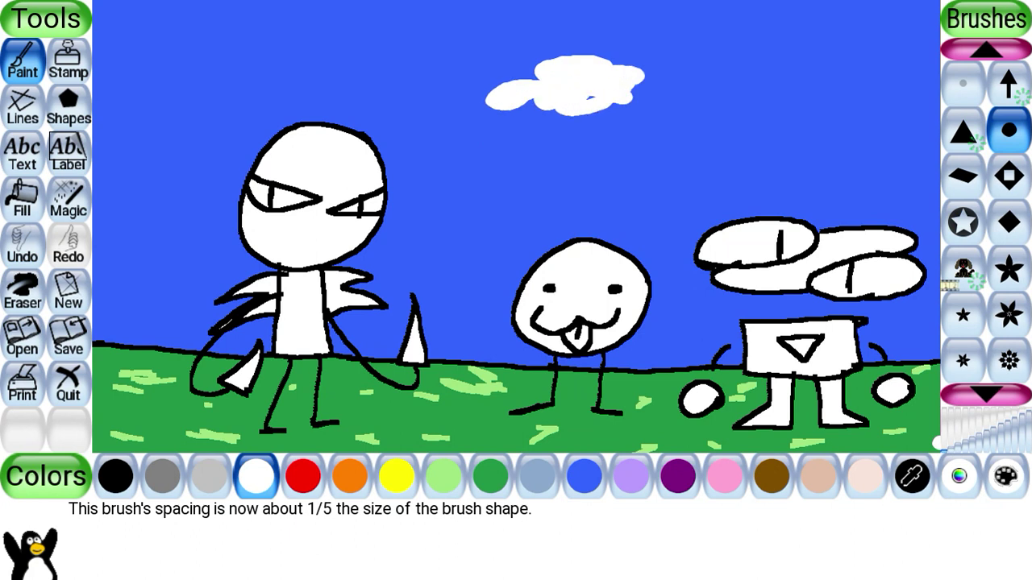
{"action": "key", "text": "ctrl+z"}
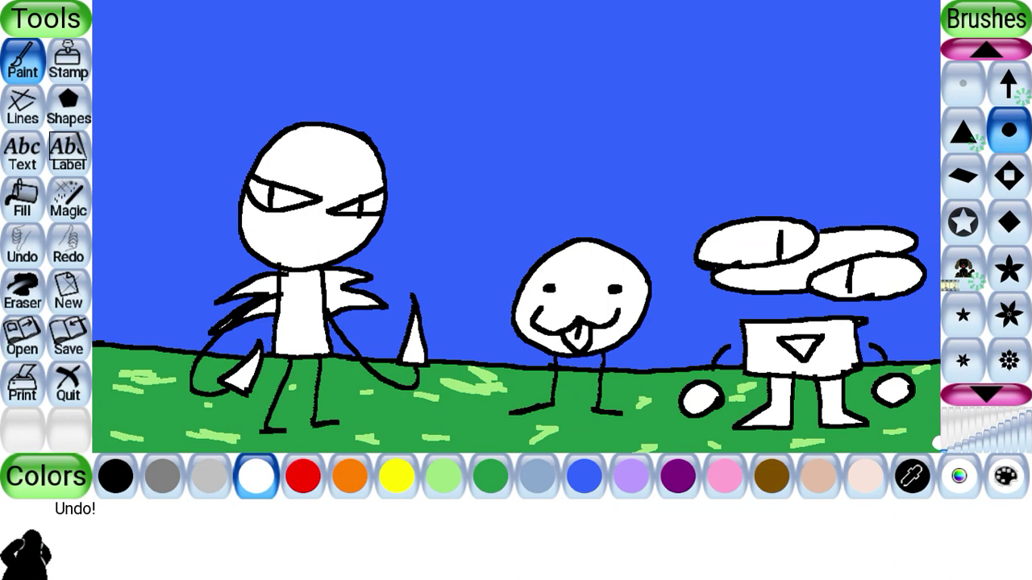
- Set the brush spacing to about 4/5 of the brush shape and paint white clouds above the second and first figures
{"action": "left_click", "coordinate": [949, 443]}
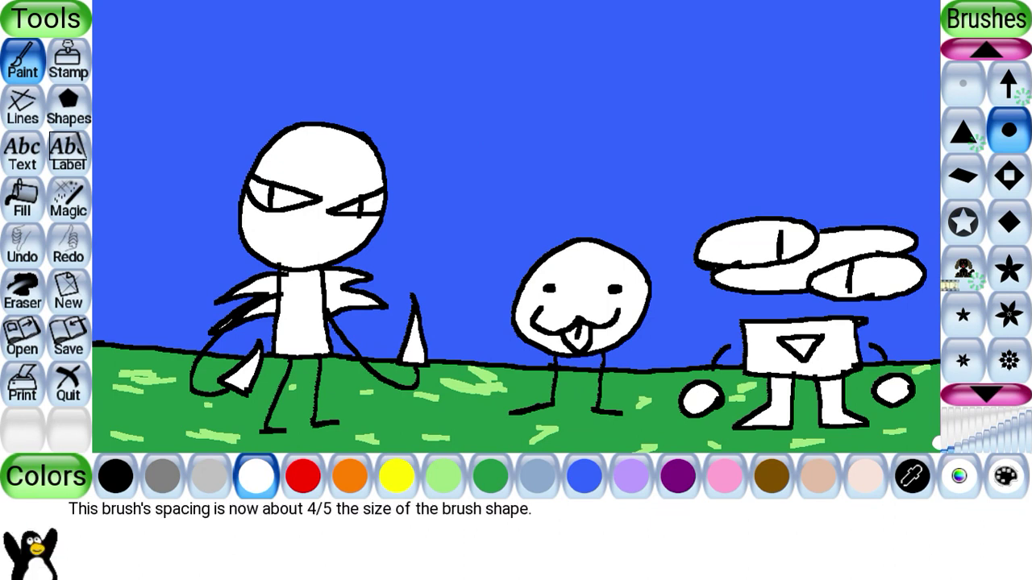
{"action": "mouse_move", "coordinate": [597, 66]}
{"action": "left_mouse_down"}
{"action": "mouse_move", "coordinate": [506, 97]}
{"action": "mouse_move", "coordinate": [620, 77]}
{"action": "mouse_move", "coordinate": [568, 85]}
{"action": "mouse_move", "coordinate": [626, 97]}
{"action": "left_mouse_up"}
{"action": "mouse_move", "coordinate": [542, 104]}
{"action": "left_mouse_down"}
{"action": "mouse_move", "coordinate": [658, 95]}
{"action": "mouse_move", "coordinate": [611, 62]}
{"action": "mouse_move", "coordinate": [530, 81]}
{"action": "left_mouse_up"}
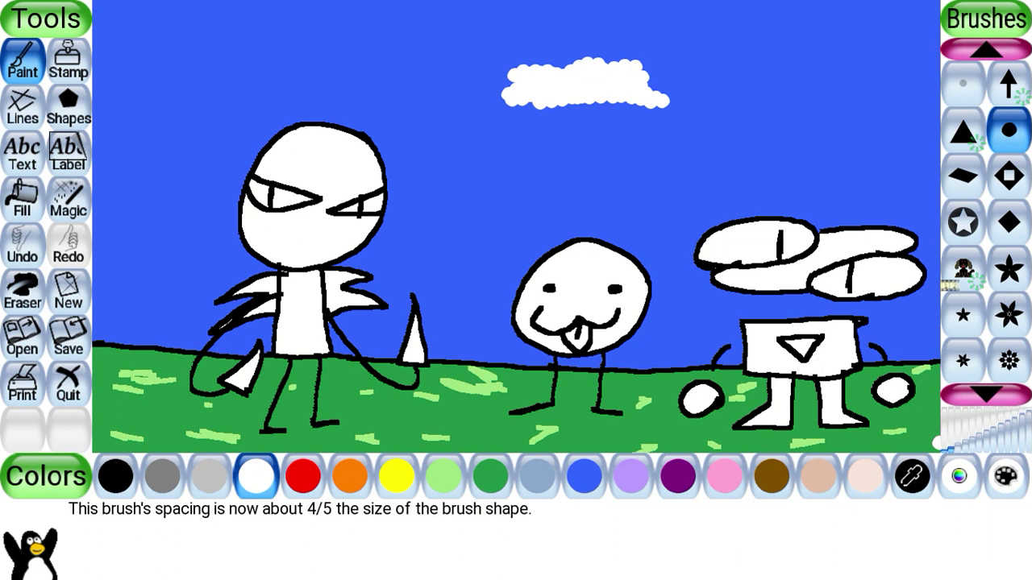
{"action": "mouse_move", "coordinate": [313, 51]}
{"action": "left_mouse_down"}
{"action": "mouse_move", "coordinate": [333, 39]}
{"action": "mouse_move", "coordinate": [250, 51]}
{"action": "mouse_move", "coordinate": [315, 62]}
{"action": "mouse_move", "coordinate": [375, 42]}
{"action": "mouse_move", "coordinate": [306, 70]}
{"action": "mouse_move", "coordinate": [387, 66]}
{"action": "mouse_move", "coordinate": [359, 56]}
{"action": "mouse_move", "coordinate": [295, 77]}
{"action": "mouse_move", "coordinate": [219, 38]}
{"action": "mouse_move", "coordinate": [262, 84]}
{"action": "mouse_move", "coordinate": [367, 77]}
{"action": "mouse_move", "coordinate": [286, 74]}
{"action": "left_mouse_up"}
{"action": "left_click", "coordinate": [282, 72]}
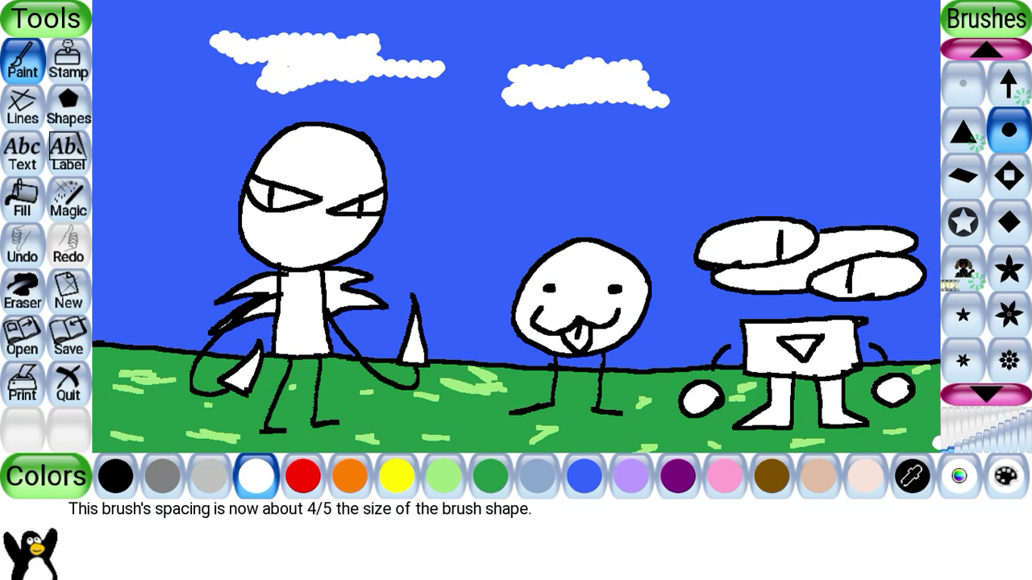
- Paint three more white clouds: above the third figure, between the first two figures, and left of the first figure's head
{"action": "mouse_move", "coordinate": [819, 145]}
{"action": "left_mouse_down"}
{"action": "mouse_move", "coordinate": [781, 132]}
{"action": "mouse_move", "coordinate": [764, 155]}
{"action": "mouse_move", "coordinate": [836, 141]}
{"action": "mouse_move", "coordinate": [783, 141]}
{"action": "mouse_move", "coordinate": [796, 123]}
{"action": "mouse_move", "coordinate": [816, 141]}
{"action": "mouse_move", "coordinate": [764, 149]}
{"action": "left_mouse_up"}
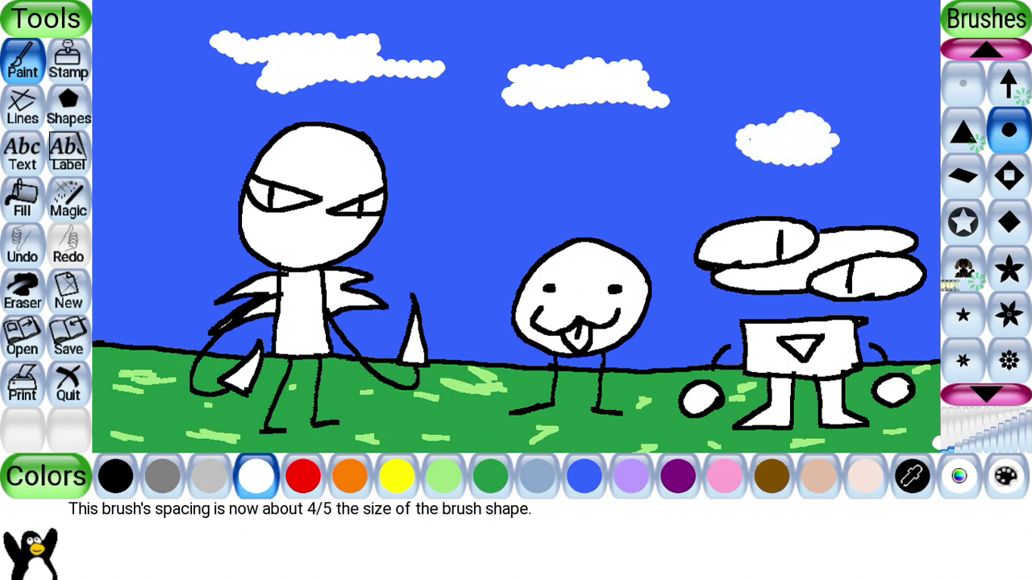
{"action": "left_click_drag", "start_coordinate": [834, 145], "coordinate": [856, 153]}
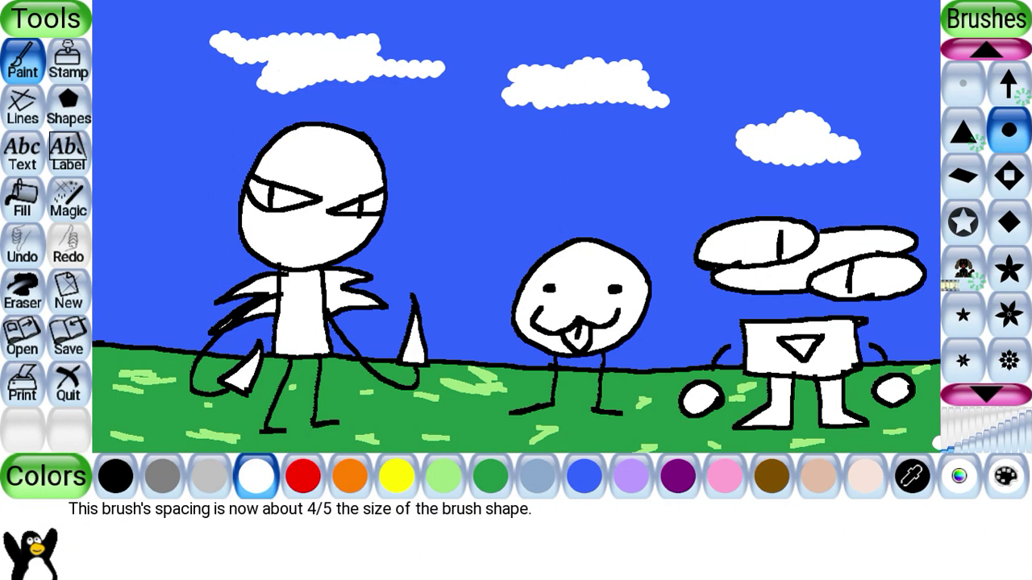
{"action": "mouse_move", "coordinate": [417, 205]}
{"action": "left_mouse_down"}
{"action": "mouse_move", "coordinate": [452, 174]}
{"action": "mouse_move", "coordinate": [516, 208]}
{"action": "mouse_move", "coordinate": [439, 197]}
{"action": "mouse_move", "coordinate": [472, 202]}
{"action": "mouse_move", "coordinate": [455, 202]}
{"action": "mouse_move", "coordinate": [473, 167]}
{"action": "left_mouse_up"}
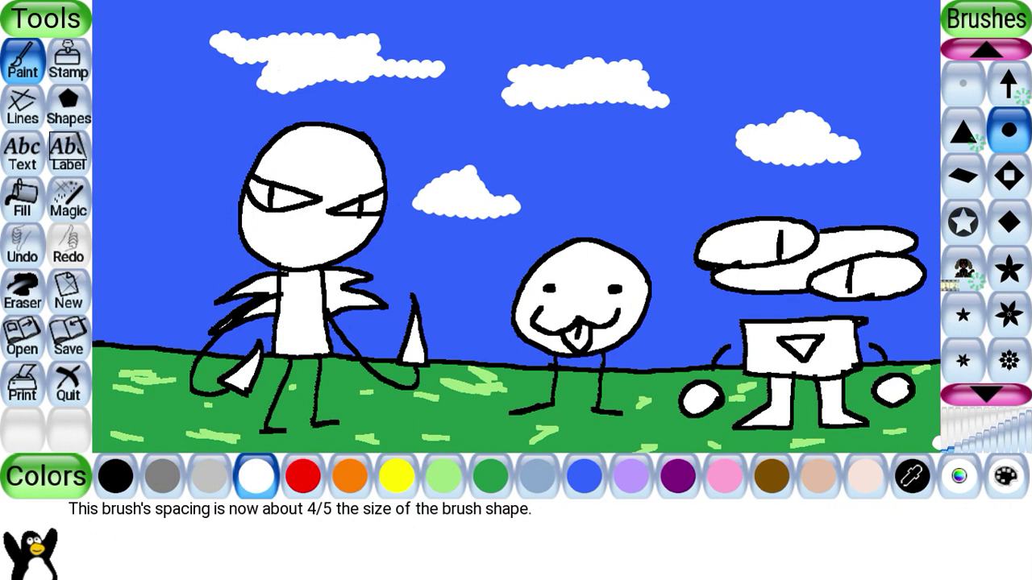
{"action": "mouse_move", "coordinate": [125, 165]}
{"action": "left_mouse_down"}
{"action": "mouse_move", "coordinate": [202, 145]}
{"action": "mouse_move", "coordinate": [208, 165]}
{"action": "mouse_move", "coordinate": [218, 150]}
{"action": "left_mouse_up"}
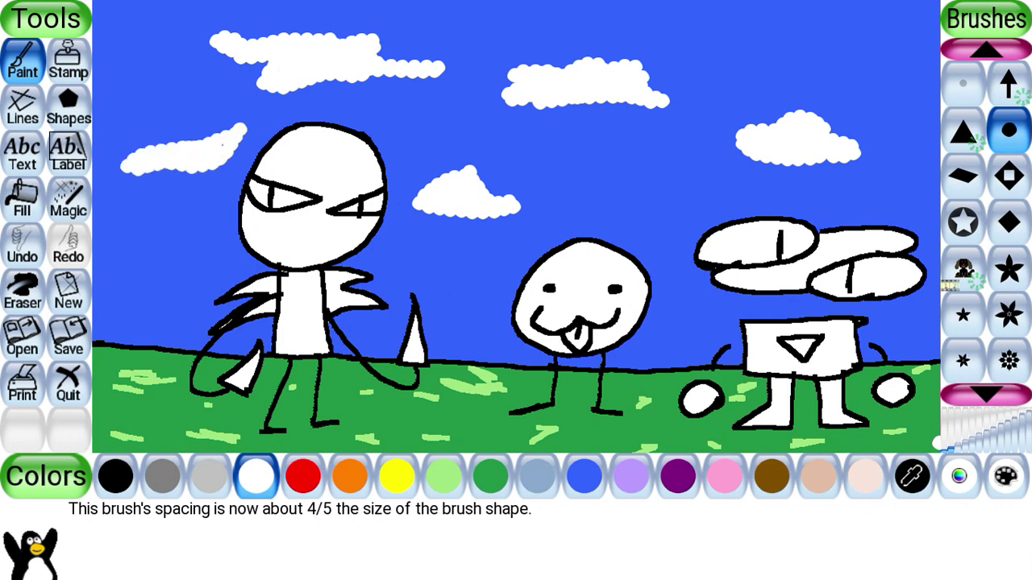
- Find the Flower effect among the Magic tools and make it active
{"action": "left_click", "coordinate": [68, 199]}
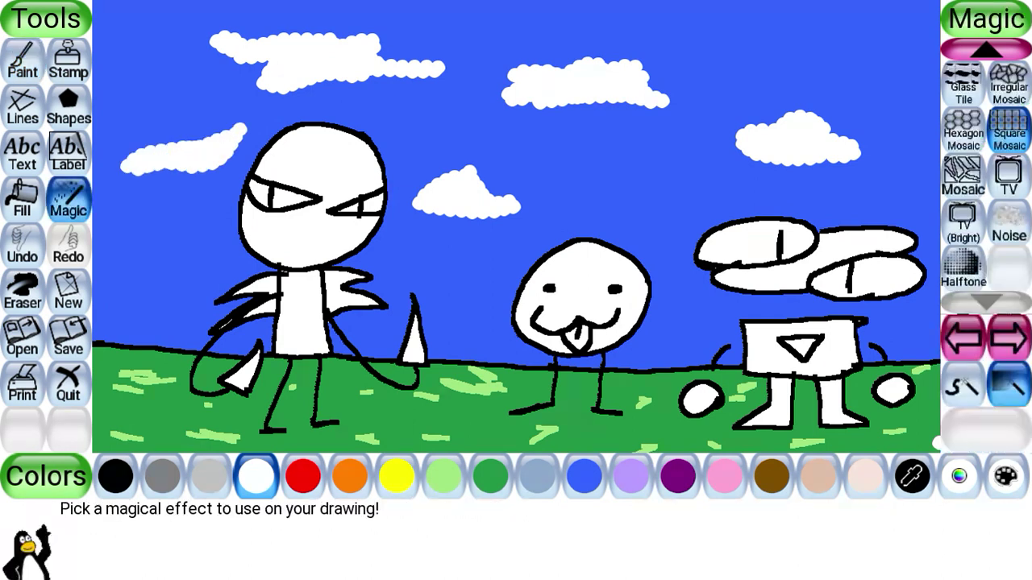
{"action": "left_click", "coordinate": [1008, 338]}
{"action": "left_click", "coordinate": [1009, 339]}
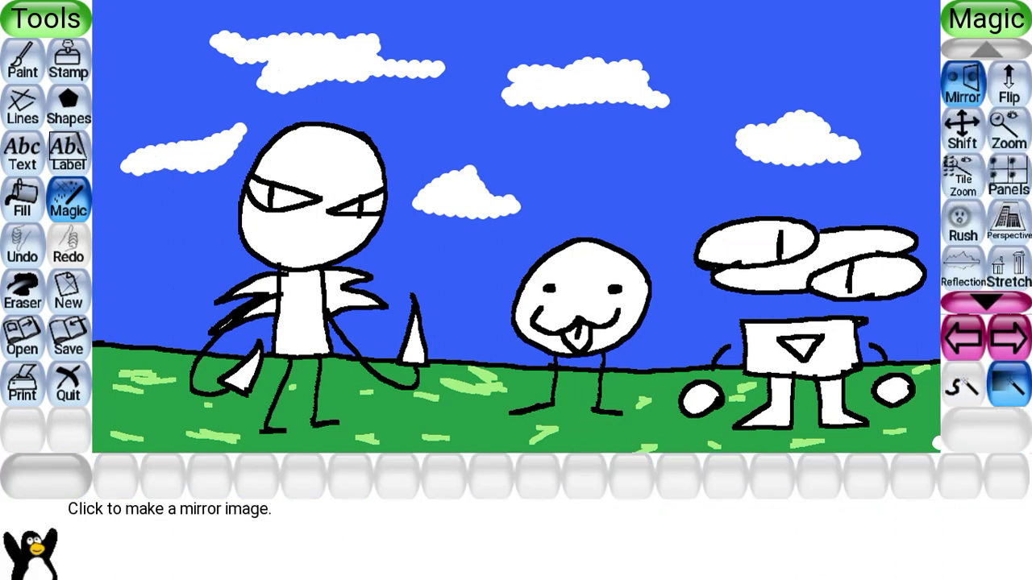
{"action": "left_click", "coordinate": [1009, 339]}
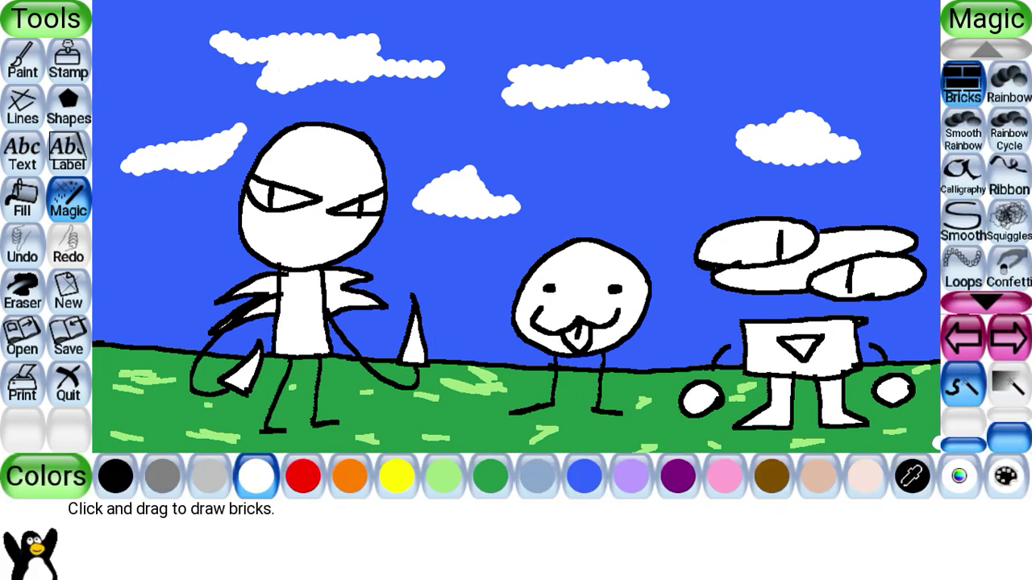
{"action": "left_click", "coordinate": [987, 303]}
{"action": "left_click", "coordinate": [986, 304]}
{"action": "left_click", "coordinate": [986, 303]}
{"action": "left_click", "coordinate": [986, 304]}
{"action": "left_click", "coordinate": [986, 303]}
{"action": "left_click", "coordinate": [986, 303]}
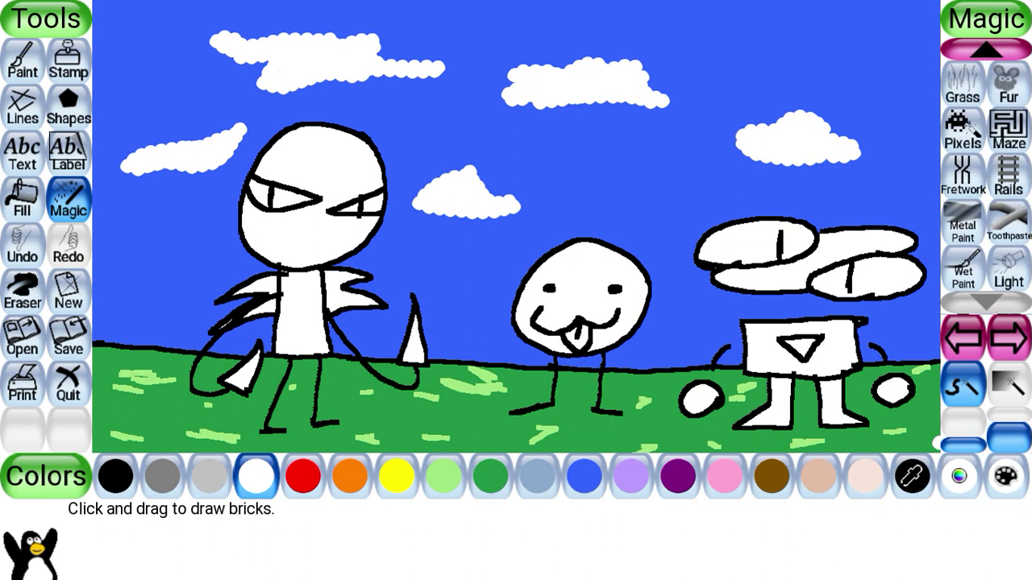
{"action": "left_click", "coordinate": [1008, 337]}
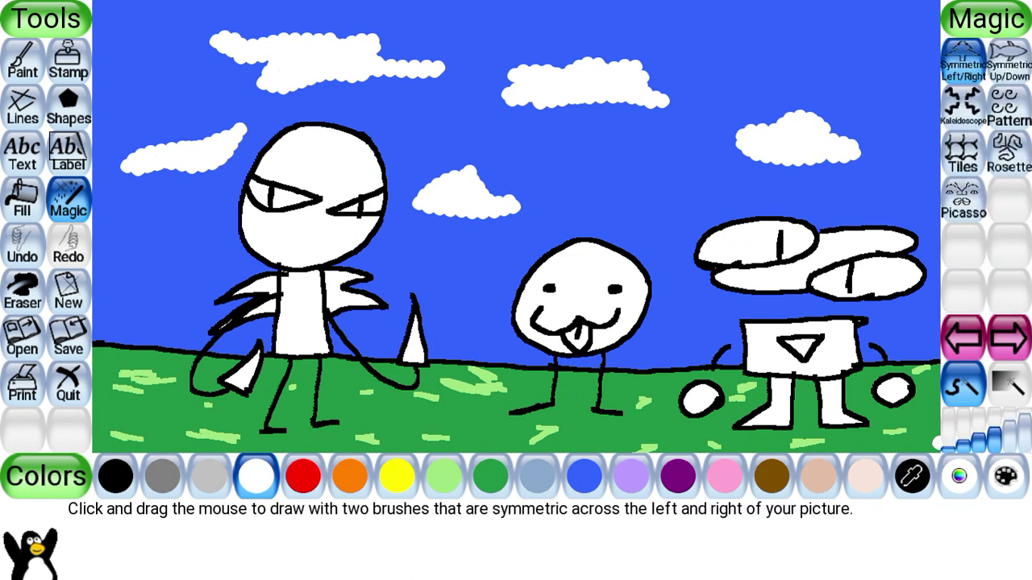
{"action": "left_click", "coordinate": [1008, 337]}
{"action": "left_click", "coordinate": [1008, 337]}
{"action": "left_click", "coordinate": [963, 337]}
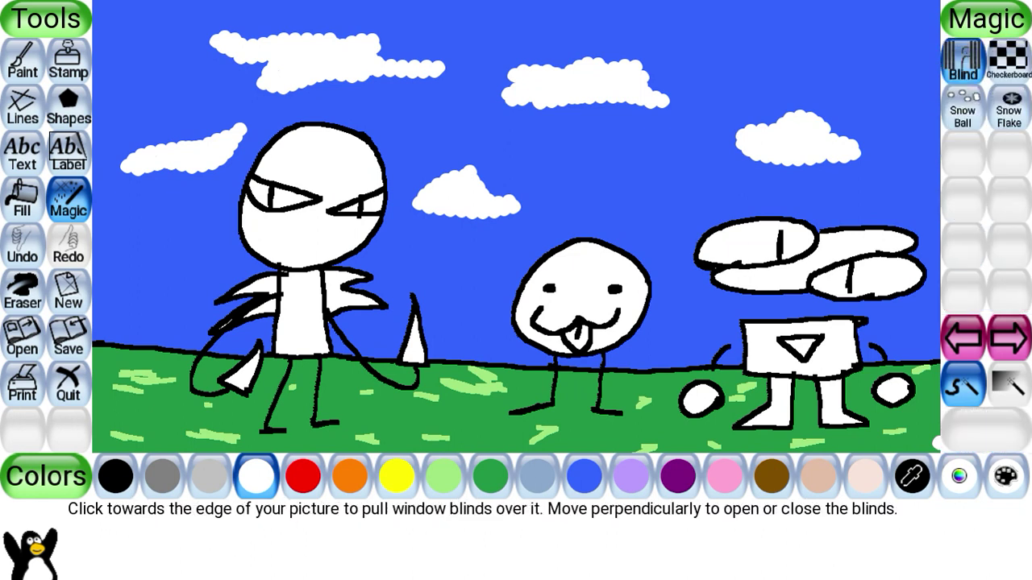
{"action": "left_click", "coordinate": [1008, 337]}
{"action": "left_click", "coordinate": [1008, 337]}
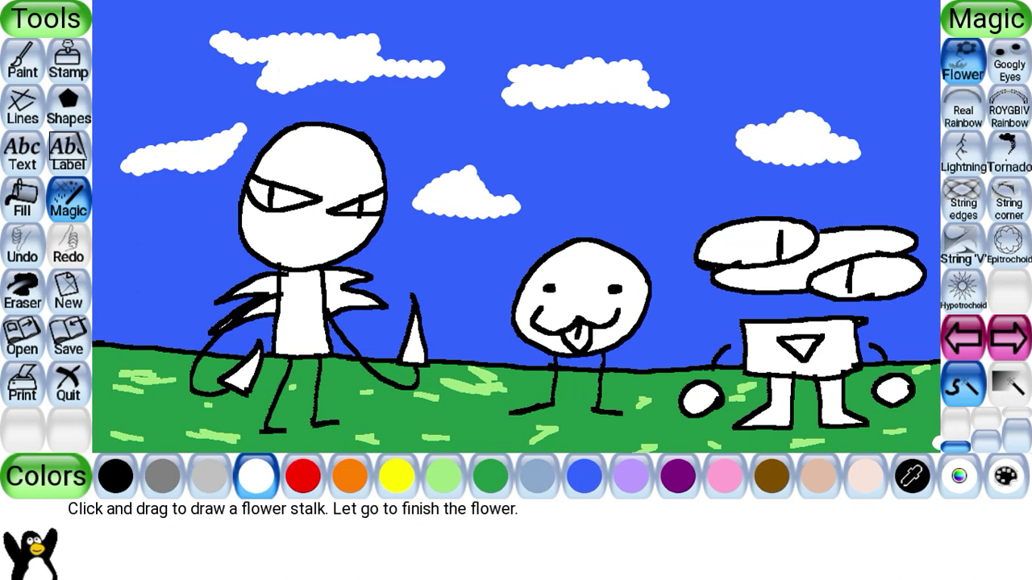
- Draw two red flowers rising from the horizon, one between the first two figures and one left of the first figure
{"action": "left_click", "coordinate": [303, 476]}
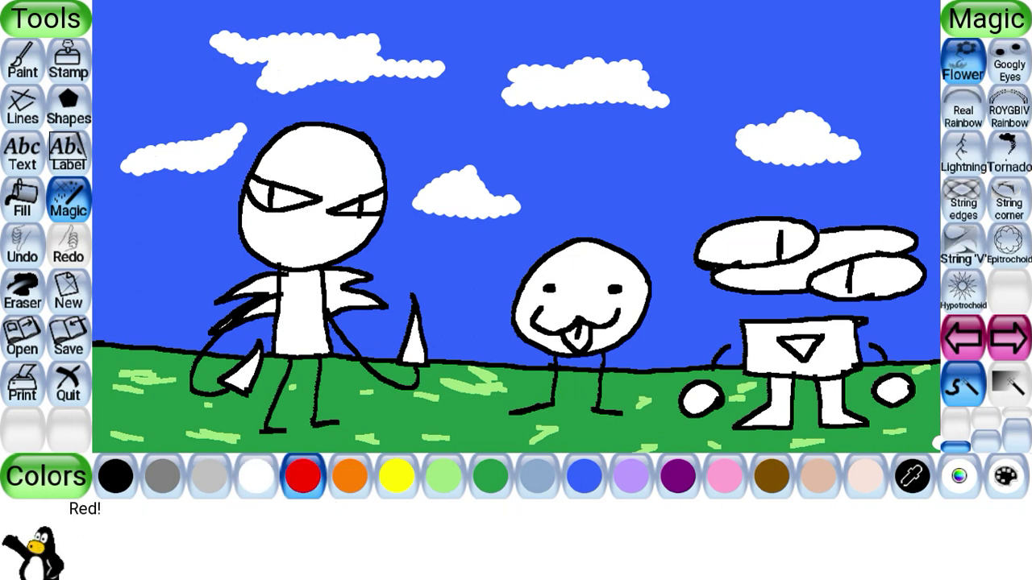
{"action": "mouse_move", "coordinate": [474, 353]}
{"action": "left_mouse_down"}
{"action": "mouse_move", "coordinate": [451, 311]}
{"action": "mouse_move", "coordinate": [476, 302]}
{"action": "left_mouse_up"}
{"action": "left_click_drag", "start_coordinate": [489, 264], "coordinate": [450, 273]}
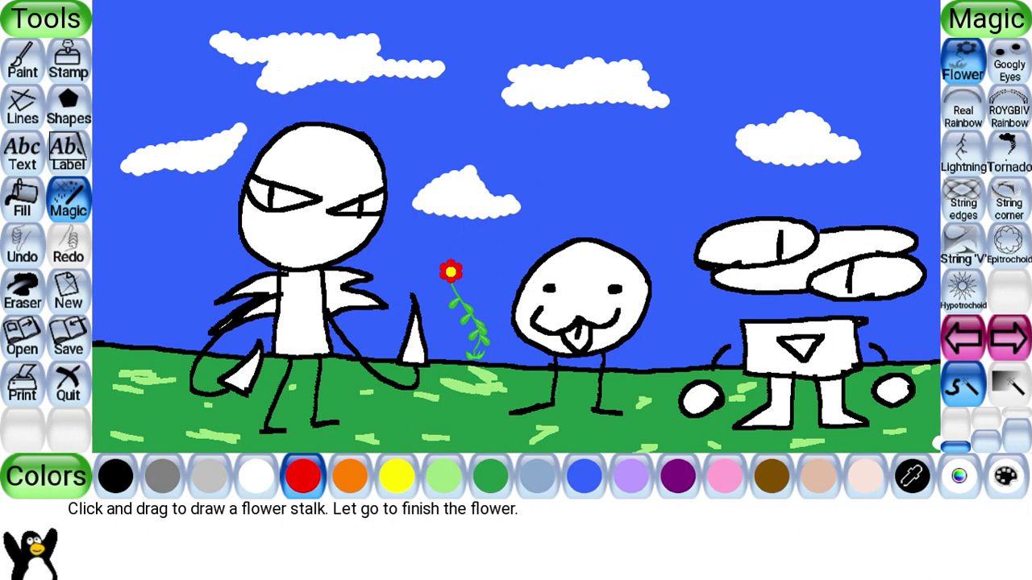
{"action": "left_click_drag", "start_coordinate": [150, 343], "coordinate": [207, 257]}
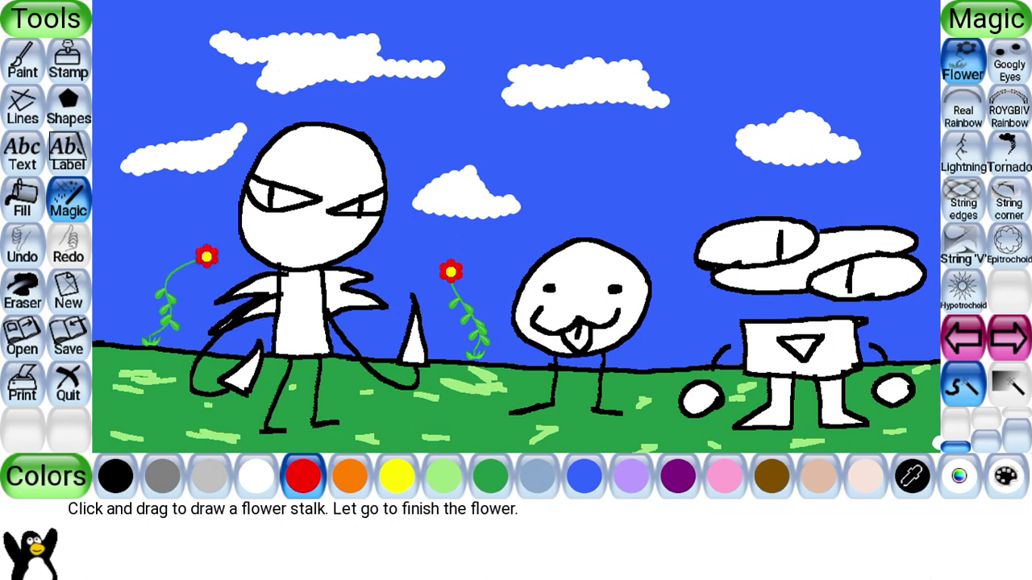
- Draw a short red flower between the second and third figures, and purple flowers right of the third figure and left of the first
{"action": "left_click_drag", "start_coordinate": [664, 368], "coordinate": [673, 332]}
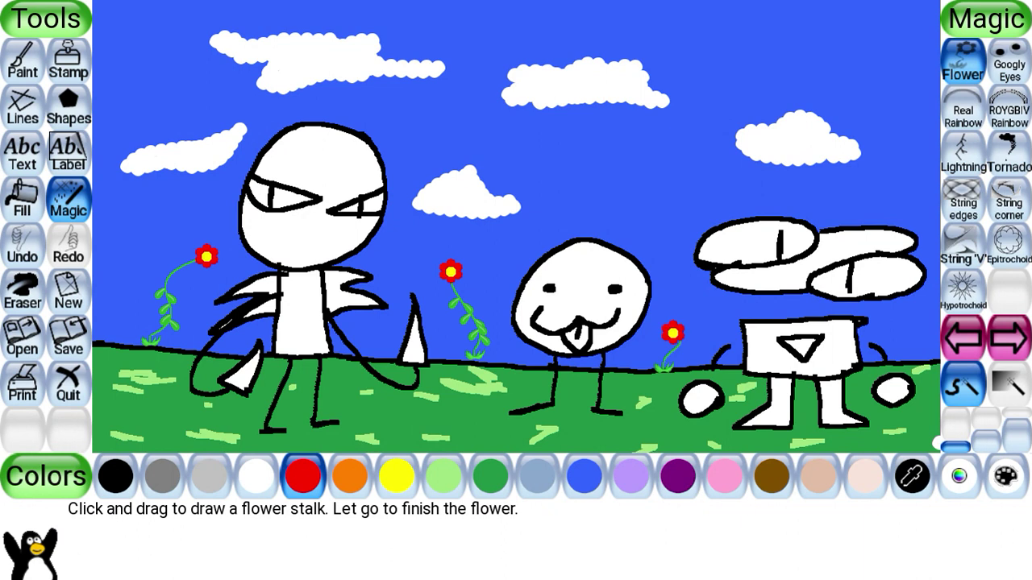
{"action": "left_click", "coordinate": [584, 476]}
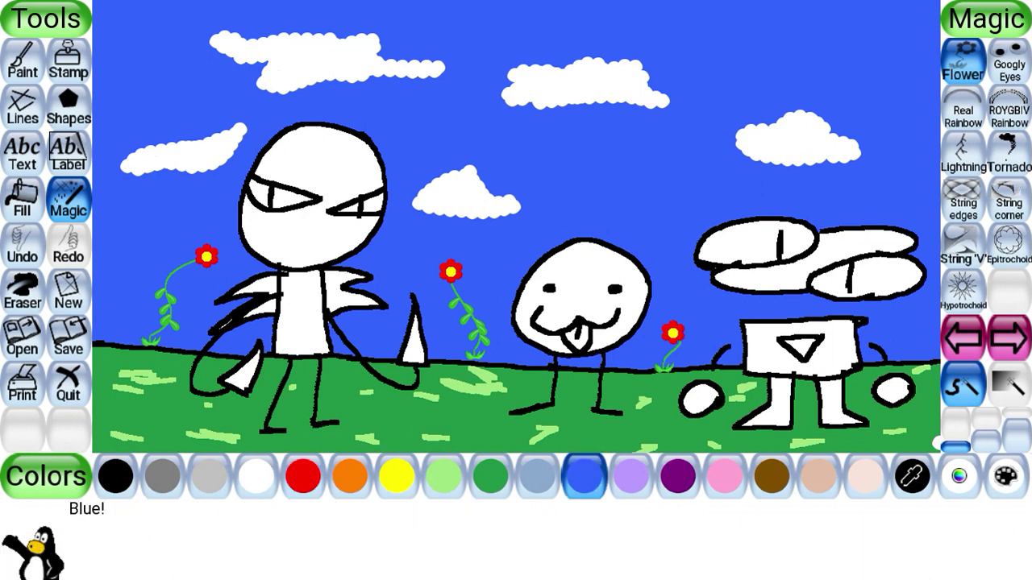
{"action": "left_click", "coordinate": [678, 477]}
{"action": "left_click_drag", "start_coordinate": [906, 355], "coordinate": [908, 321]}
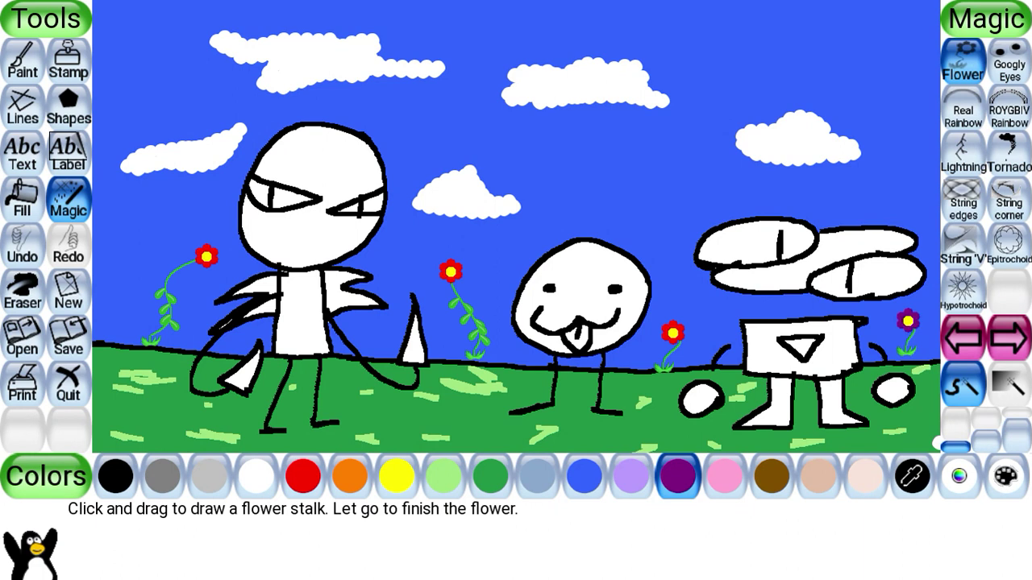
{"action": "mouse_move", "coordinate": [111, 336]}
{"action": "left_mouse_down"}
{"action": "mouse_move", "coordinate": [103, 305]}
{"action": "mouse_move", "coordinate": [156, 277]}
{"action": "mouse_move", "coordinate": [189, 228]}
{"action": "left_mouse_up"}
{"action": "left_click_drag", "start_coordinate": [117, 292], "coordinate": [120, 304]}
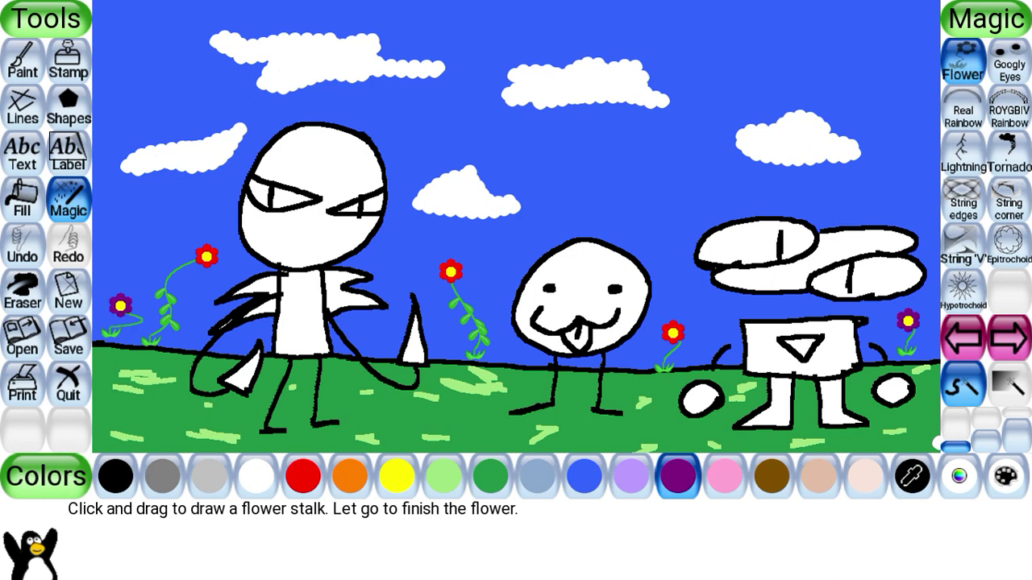
- Draw four white flowers beside the existing ones: left of the second figure, left and right of the third, and left of the first
{"action": "left_click", "coordinate": [396, 476]}
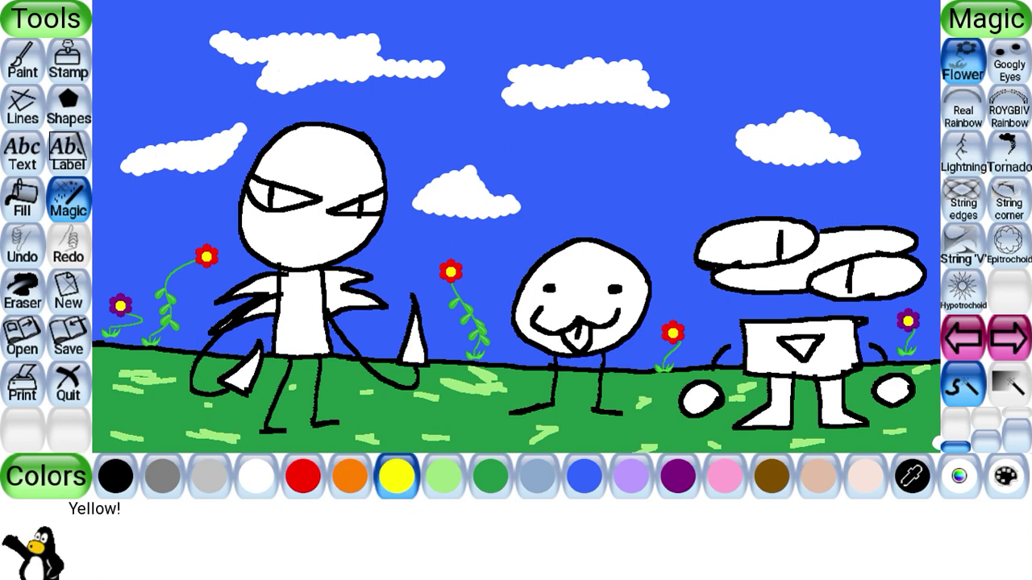
{"action": "left_click", "coordinate": [257, 477]}
{"action": "left_click_drag", "start_coordinate": [508, 352], "coordinate": [490, 284]}
{"action": "left_click_drag", "start_coordinate": [681, 361], "coordinate": [690, 340]}
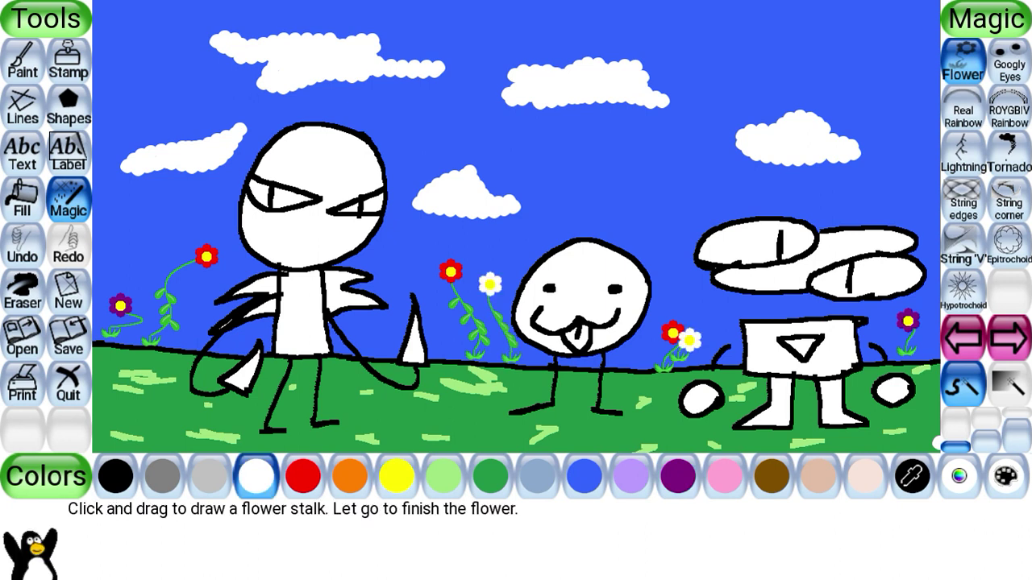
{"action": "left_click_drag", "start_coordinate": [922, 363], "coordinate": [929, 325]}
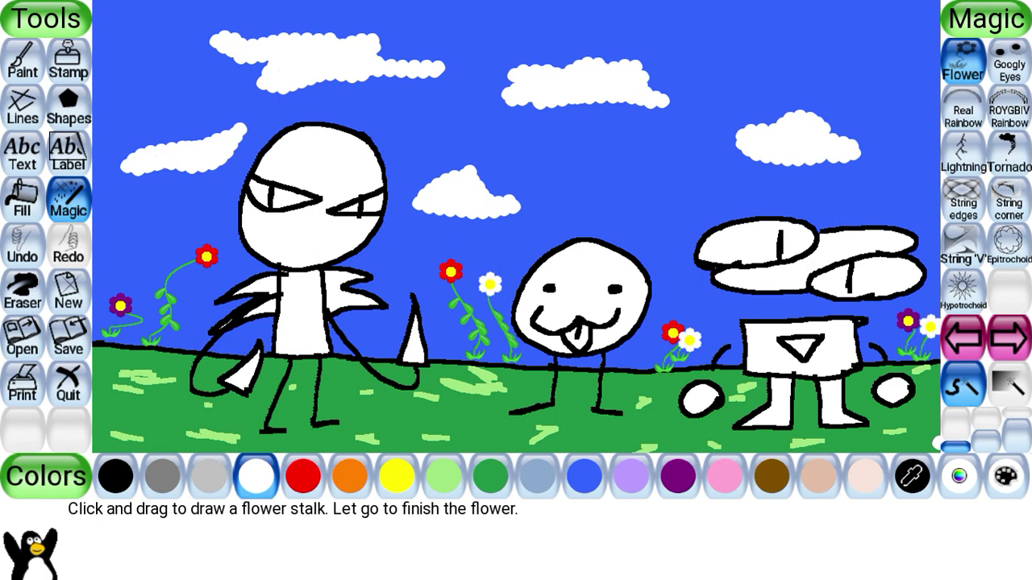
{"action": "left_click_drag", "start_coordinate": [184, 349], "coordinate": [205, 299]}
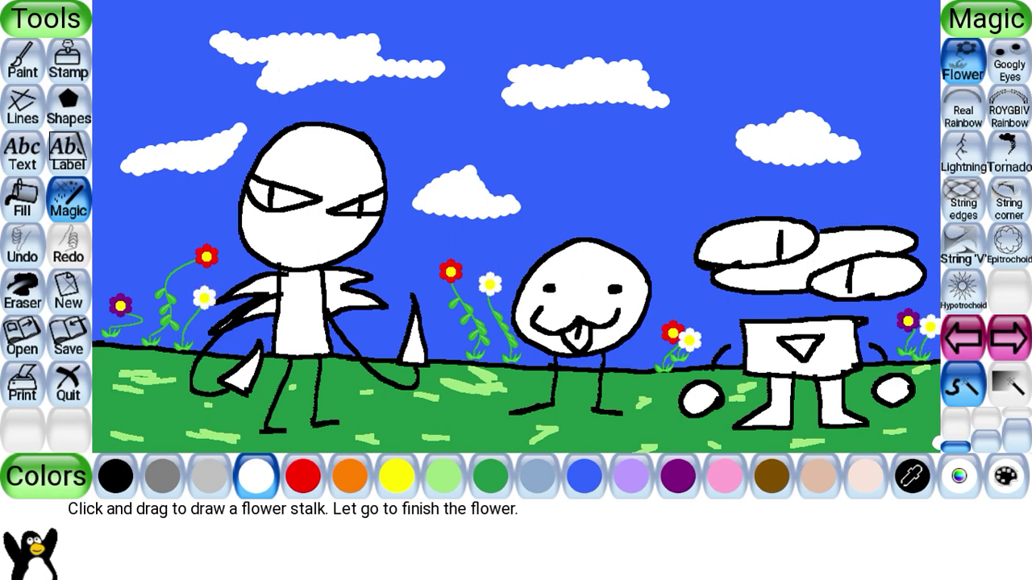
- Draw two orange flowers, one between the first two figures and one left of the red flower near the third figure
{"action": "left_click", "coordinate": [350, 477]}
{"action": "left_click_drag", "start_coordinate": [442, 350], "coordinate": [444, 321]}
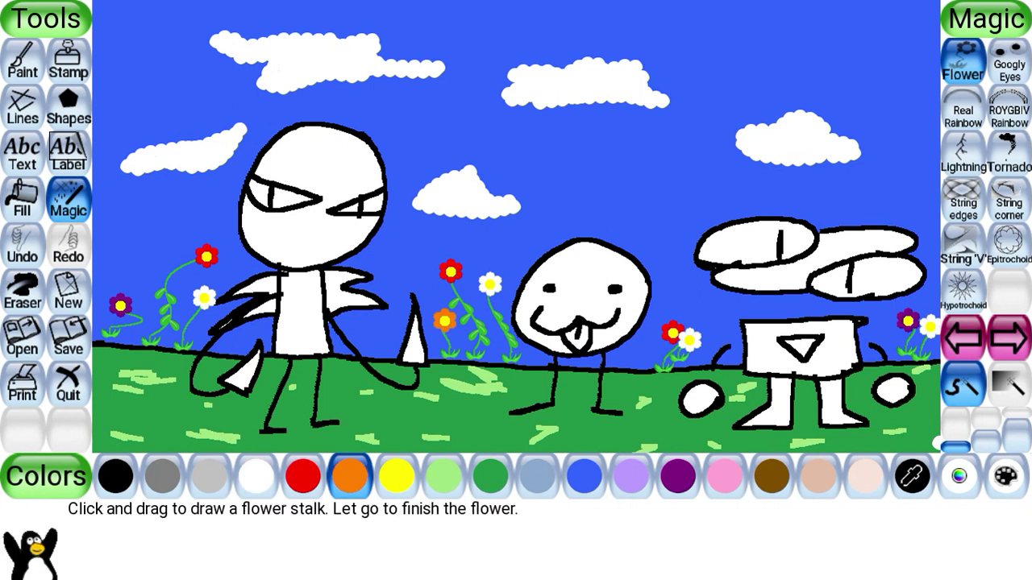
{"action": "left_click_drag", "start_coordinate": [685, 367], "coordinate": [683, 337]}
{"action": "left_click", "coordinate": [22, 246]}
{"action": "left_click_drag", "start_coordinate": [634, 363], "coordinate": [658, 331]}
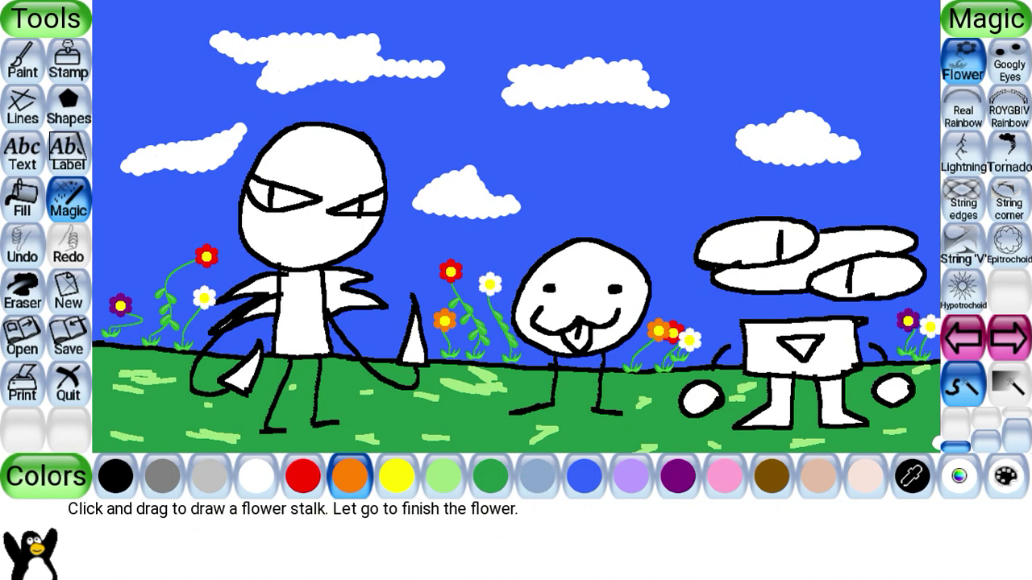
{"action": "left_click", "coordinate": [963, 108]}
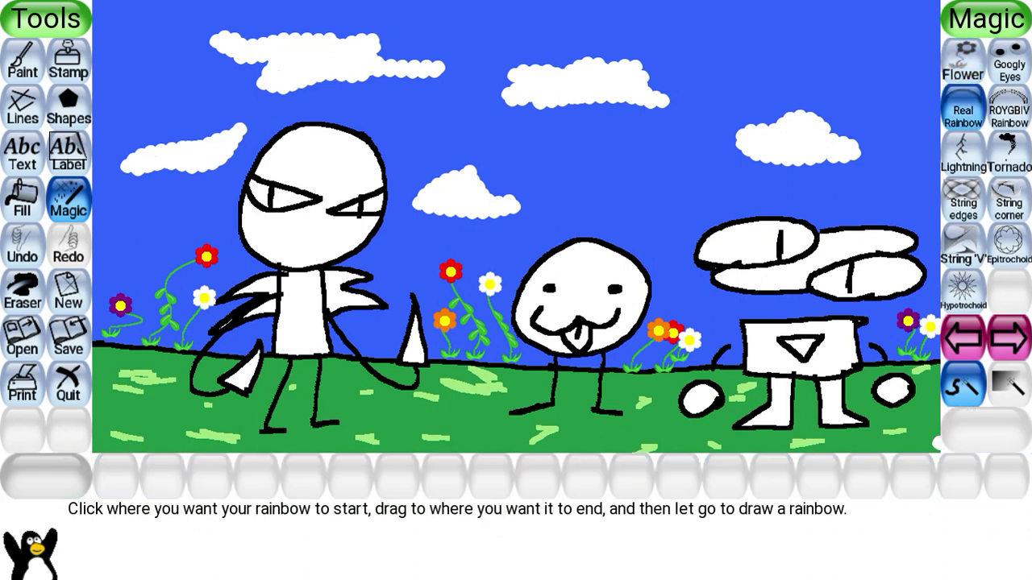
{"action": "left_click", "coordinate": [1010, 338]}
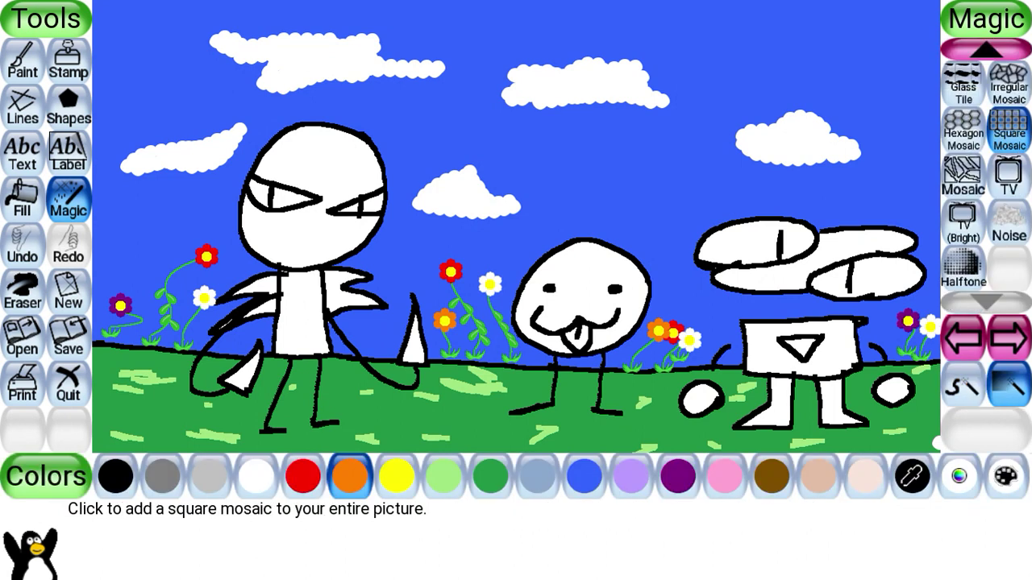
{"action": "left_click", "coordinate": [23, 61]}
{"action": "left_click", "coordinate": [68, 61]}
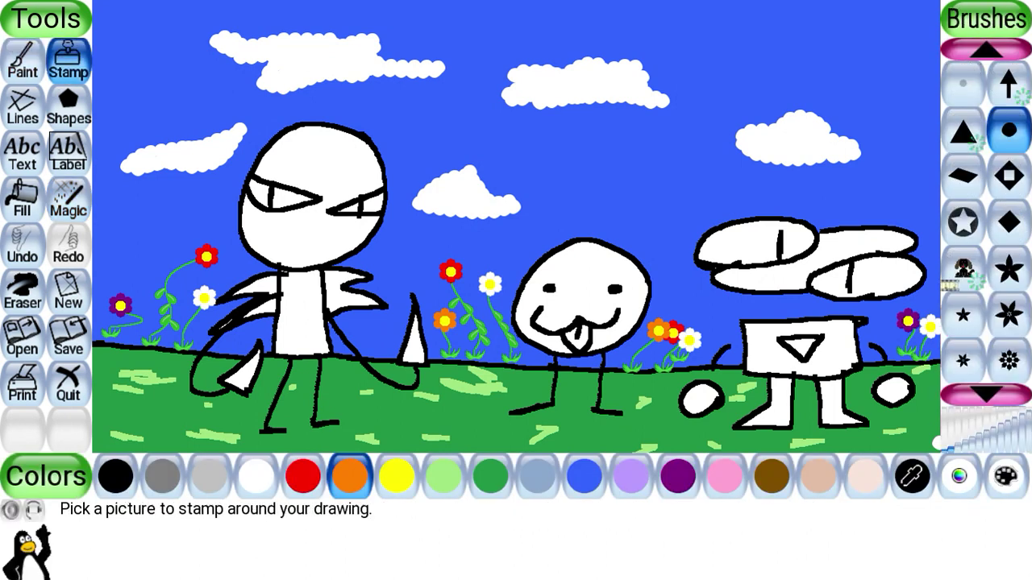
{"action": "left_click", "coordinate": [23, 62]}
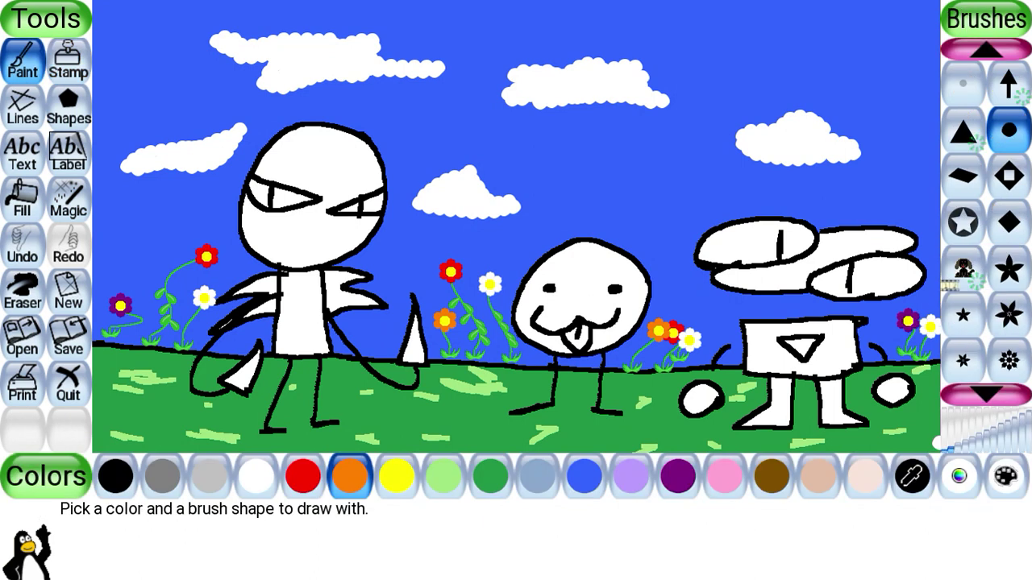
{"action": "left_click", "coordinate": [68, 61]}
{"action": "left_click", "coordinate": [23, 61]}
- Try out the pentagon brush in black by painting a ring in the sky above the third figure, and undo it
{"action": "left_click", "coordinate": [986, 395]}
{"action": "left_click", "coordinate": [986, 395]}
{"action": "left_click", "coordinate": [986, 395]}
{"action": "left_click", "coordinate": [986, 395]}
{"action": "left_click", "coordinate": [986, 395]}
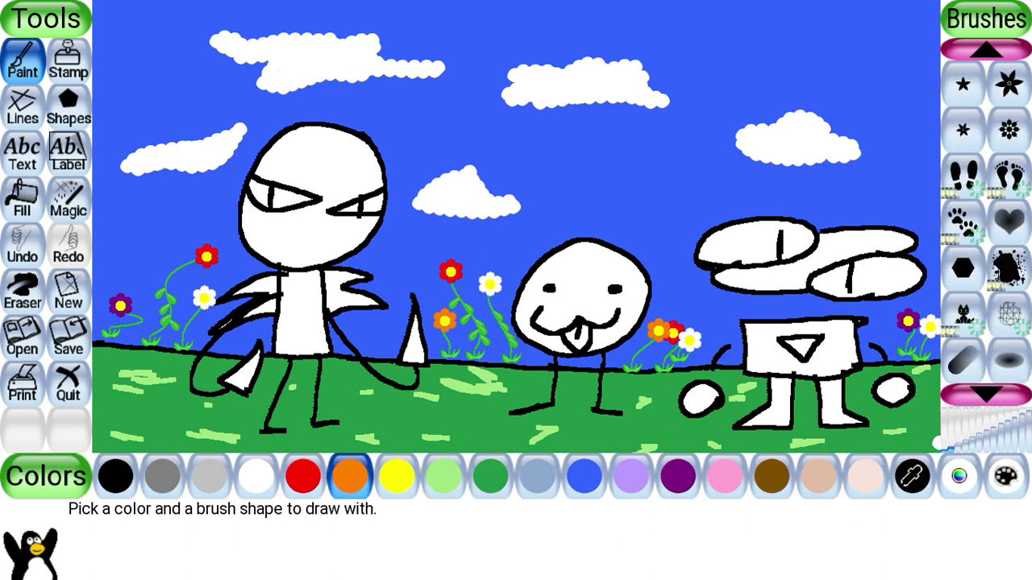
{"action": "scroll", "coordinate": [985, 218], "scroll_direction": "down", "scroll_amount": 2}
{"action": "left_click", "coordinate": [964, 314]}
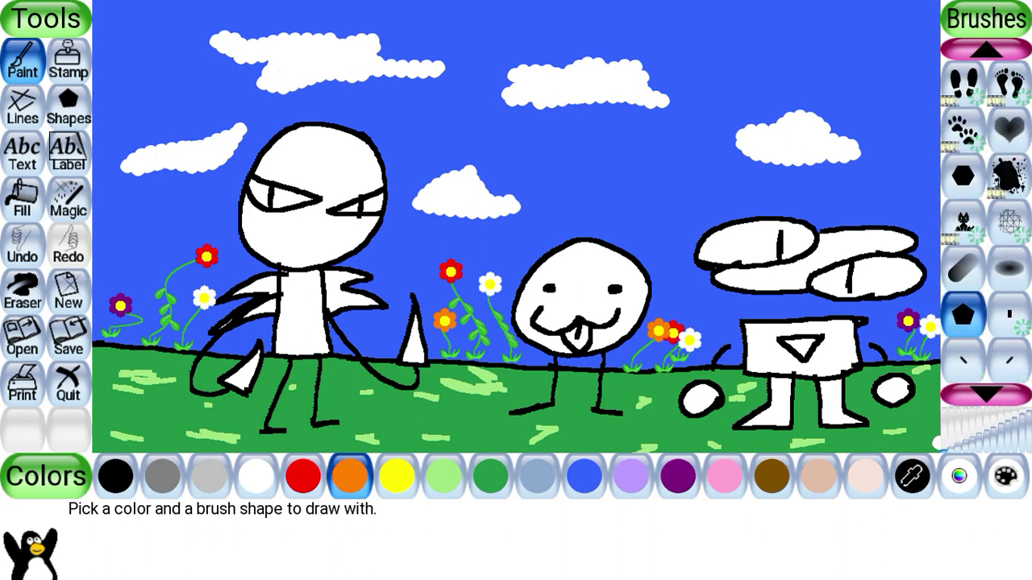
{"action": "left_click", "coordinate": [115, 476]}
{"action": "mouse_move", "coordinate": [726, 37]}
{"action": "left_mouse_down"}
{"action": "mouse_move", "coordinate": [669, 34]}
{"action": "mouse_move", "coordinate": [697, 113]}
{"action": "mouse_move", "coordinate": [734, 56]}
{"action": "mouse_move", "coordinate": [722, 39]}
{"action": "left_mouse_up"}
{"action": "mouse_move", "coordinate": [655, 32]}
{"action": "left_mouse_down"}
{"action": "mouse_move", "coordinate": [625, 58]}
{"action": "mouse_move", "coordinate": [638, 79]}
{"action": "left_mouse_up"}
{"action": "key", "text": "ctrl+z"}
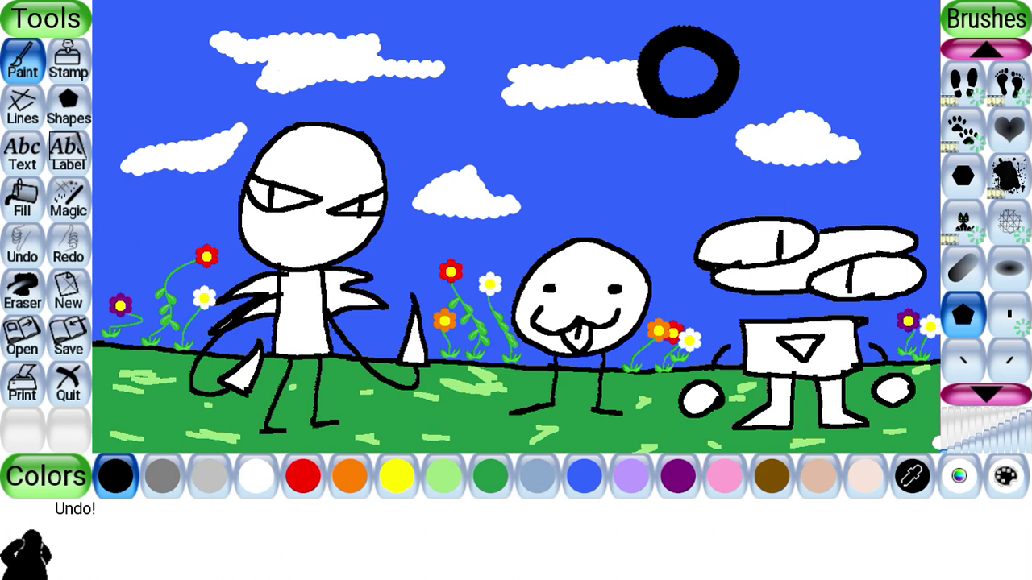
{"action": "key", "text": "ctrl+z"}
- Try out the shortest slanted-line brush by drawing a black circle between the upper clouds, and undo it
{"action": "scroll", "coordinate": [985, 242], "scroll_direction": "down", "scroll_amount": 2}
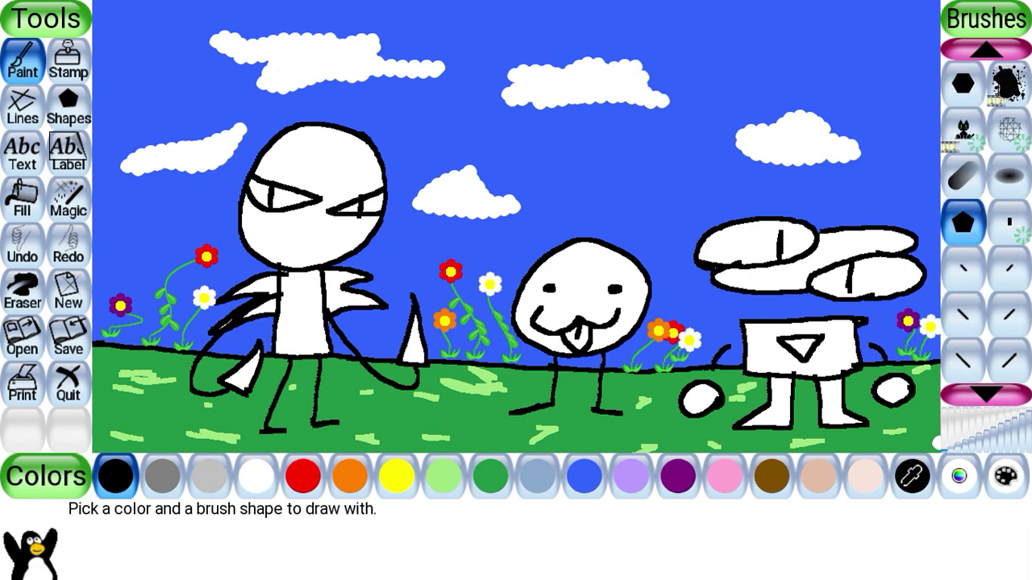
{"action": "left_click", "coordinate": [964, 268]}
{"action": "mouse_move", "coordinate": [800, 61]}
{"action": "left_mouse_down"}
{"action": "mouse_move", "coordinate": [762, 42]}
{"action": "mouse_move", "coordinate": [730, 125]}
{"action": "mouse_move", "coordinate": [803, 61]}
{"action": "mouse_move", "coordinate": [793, 48]}
{"action": "mouse_move", "coordinate": [653, 138]}
{"action": "mouse_move", "coordinate": [772, 81]}
{"action": "mouse_move", "coordinate": [754, 58]}
{"action": "left_mouse_up"}
{"action": "key", "text": "ctrl+z"}
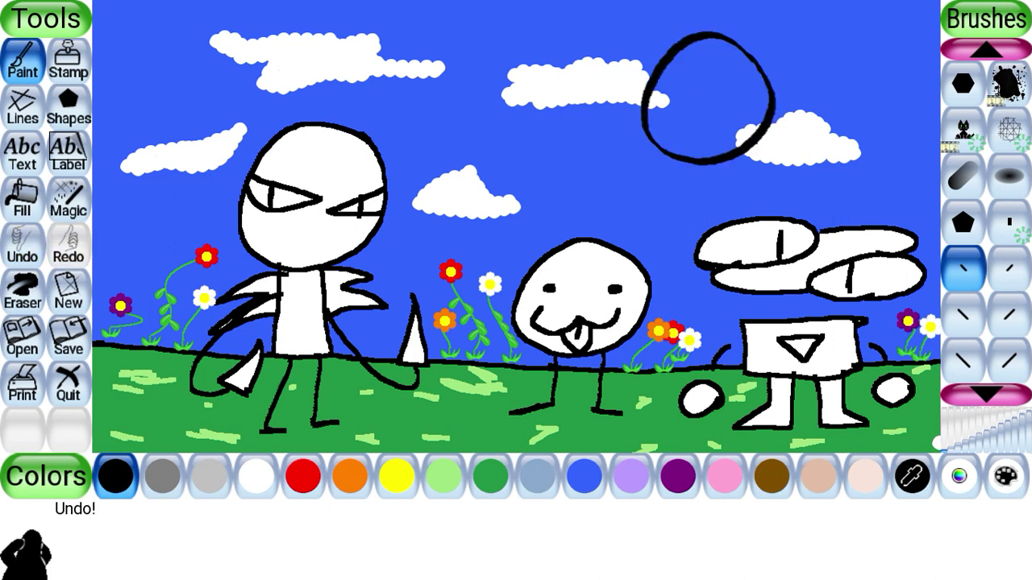
{"action": "key", "text": "ctrl+z"}
- Try the slanted brush at about 2 times spacing and draw a test circle with the second-smallest square brush, undoing the circle
{"action": "scroll", "coordinate": [986, 223], "scroll_direction": "down", "scroll_amount": 4}
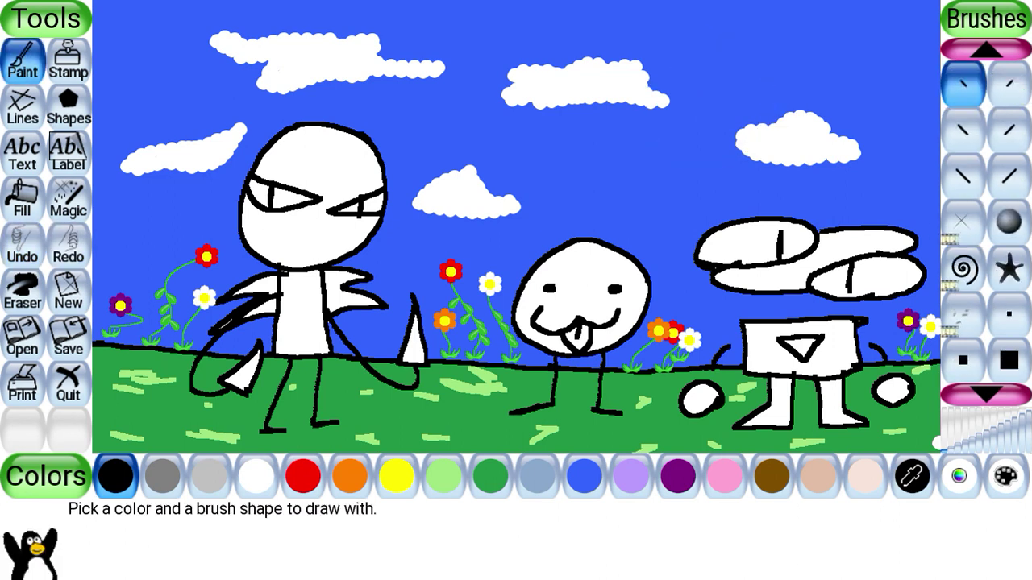
{"action": "left_click", "coordinate": [972, 441]}
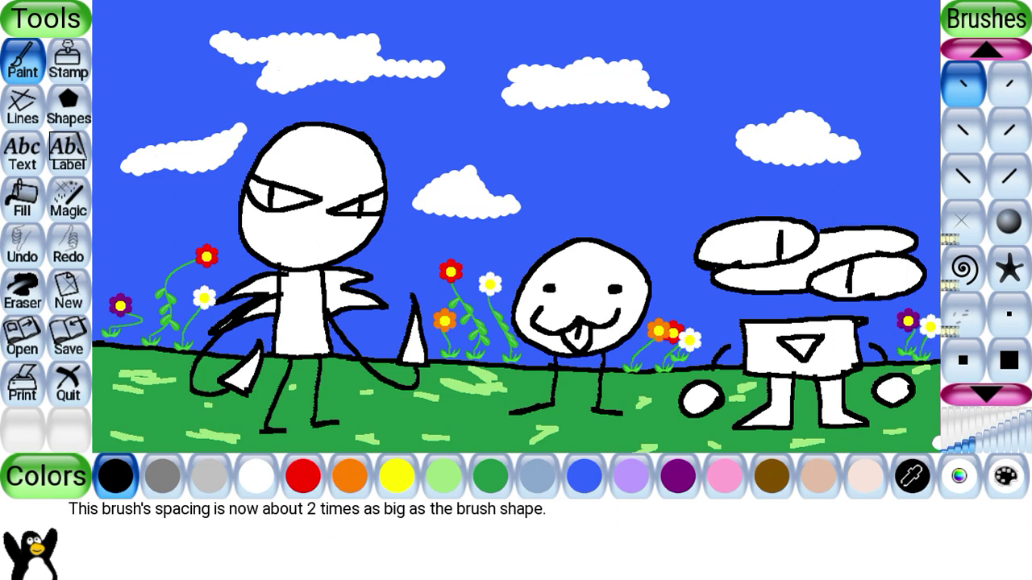
{"action": "scroll", "coordinate": [986, 222], "scroll_direction": "down", "scroll_amount": 2}
{"action": "left_click", "coordinate": [1009, 222]}
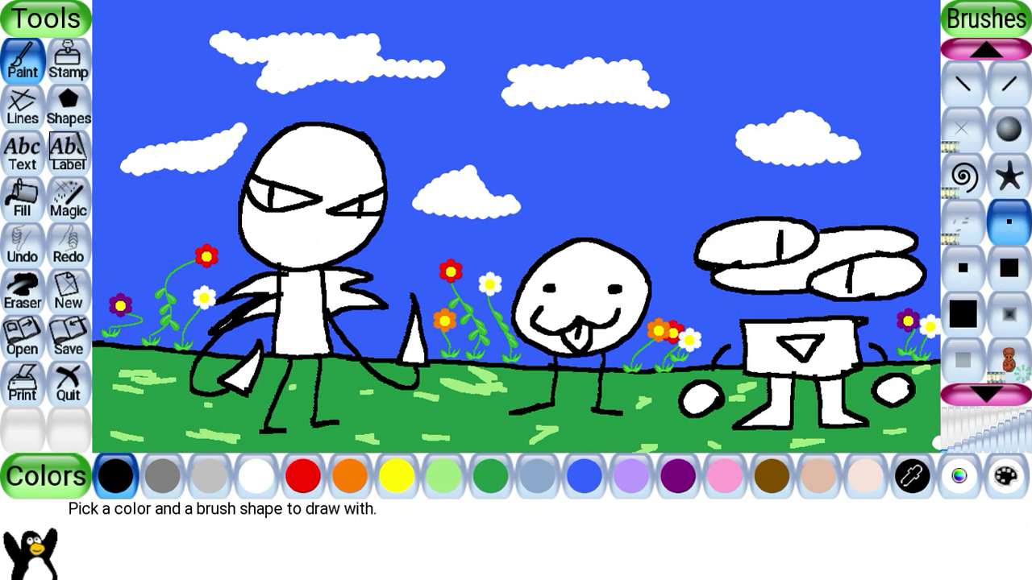
{"action": "left_click", "coordinate": [963, 269]}
{"action": "mouse_move", "coordinate": [695, 40]}
{"action": "left_mouse_down"}
{"action": "mouse_move", "coordinate": [604, 67]}
{"action": "mouse_move", "coordinate": [609, 129]}
{"action": "mouse_move", "coordinate": [665, 147]}
{"action": "mouse_move", "coordinate": [706, 109]}
{"action": "mouse_move", "coordinate": [712, 63]}
{"action": "mouse_move", "coordinate": [702, 36]}
{"action": "mouse_move", "coordinate": [613, 76]}
{"action": "mouse_move", "coordinate": [643, 148]}
{"action": "mouse_move", "coordinate": [723, 118]}
{"action": "mouse_move", "coordinate": [733, 69]}
{"action": "mouse_move", "coordinate": [714, 49]}
{"action": "left_mouse_up"}
{"action": "left_click", "coordinate": [22, 246]}
- Outline a sun in black between the two upper clouds using the smallest square brush, with a round disc and eight pointed rays
{"action": "left_click", "coordinate": [1008, 221]}
{"action": "mouse_move", "coordinate": [611, 69]}
{"action": "left_mouse_down"}
{"action": "mouse_move", "coordinate": [536, 81]}
{"action": "mouse_move", "coordinate": [536, 96]}
{"action": "mouse_move", "coordinate": [687, 153]}
{"action": "left_mouse_up"}
{"action": "mouse_move", "coordinate": [726, 121]}
{"action": "left_mouse_down"}
{"action": "mouse_move", "coordinate": [786, 103]}
{"action": "mouse_move", "coordinate": [736, 82]}
{"action": "left_mouse_up"}
{"action": "mouse_move", "coordinate": [693, 36]}
{"action": "left_mouse_down"}
{"action": "mouse_move", "coordinate": [686, 7]}
{"action": "mouse_move", "coordinate": [663, 30]}
{"action": "mouse_move", "coordinate": [610, 31]}
{"action": "mouse_move", "coordinate": [622, 51]}
{"action": "mouse_move", "coordinate": [745, 27]}
{"action": "mouse_move", "coordinate": [730, 56]}
{"action": "left_mouse_up"}
{"action": "mouse_move", "coordinate": [709, 135]}
{"action": "left_mouse_down"}
{"action": "mouse_move", "coordinate": [740, 162]}
{"action": "mouse_move", "coordinate": [695, 147]}
{"action": "left_mouse_up"}
{"action": "mouse_move", "coordinate": [610, 127]}
{"action": "left_mouse_down"}
{"action": "mouse_move", "coordinate": [586, 166]}
{"action": "mouse_move", "coordinate": [641, 148]}
{"action": "left_mouse_up"}
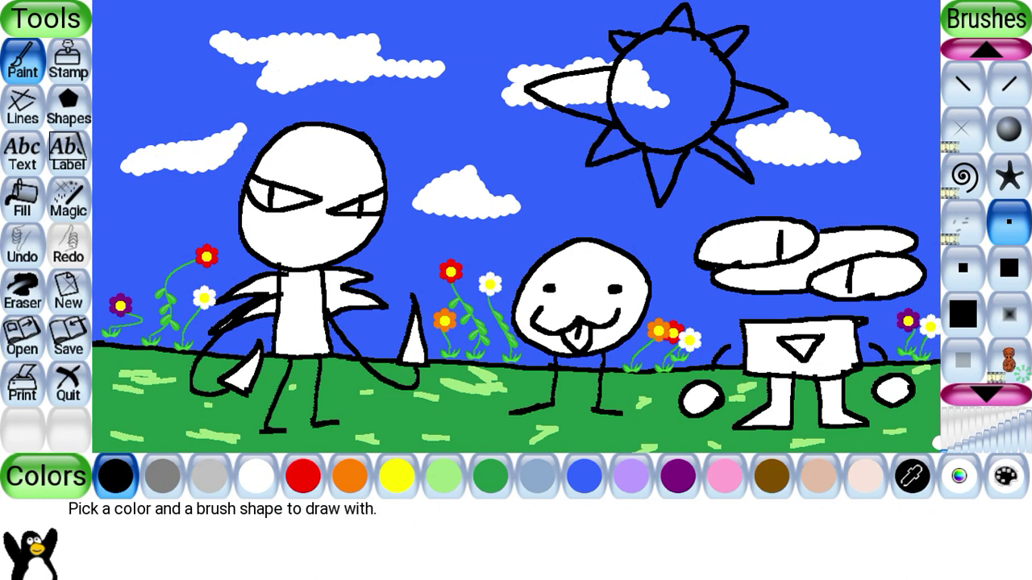
- Draw the sun's face in black with half-closed eyes, a wide open smile, short brow lines and small marks on forehead and mouth
{"action": "mouse_move", "coordinate": [642, 71]}
{"action": "left_mouse_down"}
{"action": "mouse_move", "coordinate": [622, 74]}
{"action": "mouse_move", "coordinate": [640, 68]}
{"action": "left_mouse_up"}
{"action": "mouse_move", "coordinate": [700, 79]}
{"action": "left_mouse_down"}
{"action": "mouse_move", "coordinate": [725, 83]}
{"action": "mouse_move", "coordinate": [669, 147]}
{"action": "mouse_move", "coordinate": [636, 89]}
{"action": "mouse_move", "coordinate": [617, 94]}
{"action": "mouse_move", "coordinate": [653, 92]}
{"action": "left_mouse_up"}
{"action": "left_click_drag", "start_coordinate": [723, 101], "coordinate": [690, 89]}
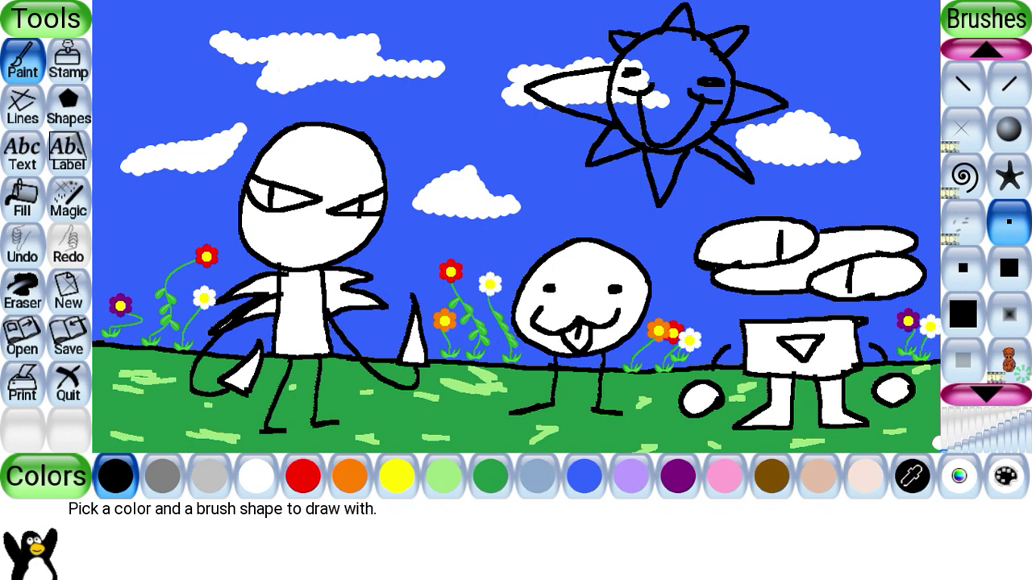
{"action": "left_click_drag", "start_coordinate": [666, 117], "coordinate": [663, 130]}
{"action": "left_click_drag", "start_coordinate": [626, 58], "coordinate": [652, 58]}
{"action": "left_click_drag", "start_coordinate": [725, 63], "coordinate": [674, 54]}
- Colour the whole round face of the sun yellow with the brush fill
{"action": "left_click", "coordinate": [23, 198]}
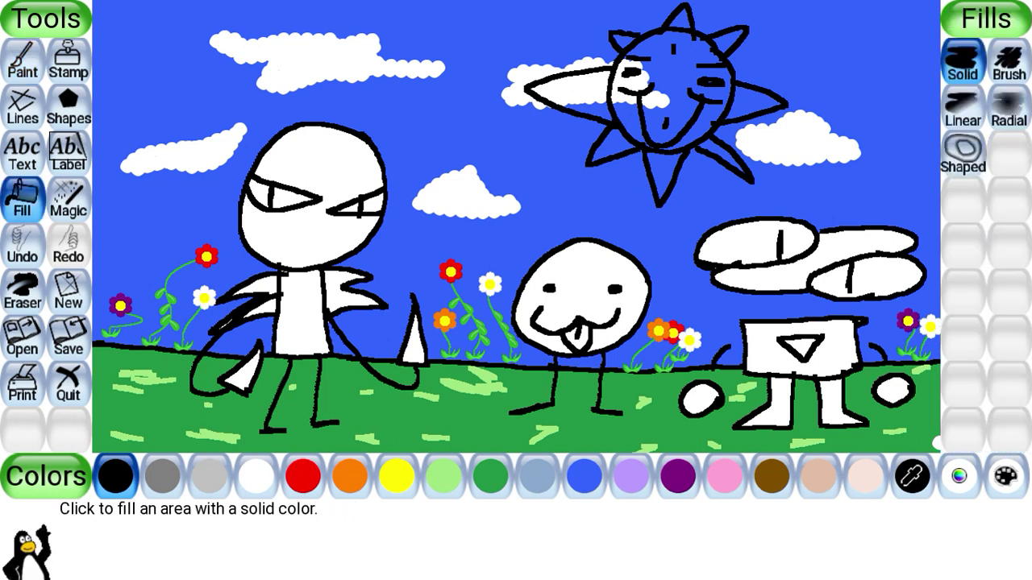
{"action": "left_click", "coordinate": [1009, 62]}
{"action": "left_click", "coordinate": [397, 476]}
{"action": "mouse_move", "coordinate": [697, 112]}
{"action": "left_mouse_down"}
{"action": "mouse_move", "coordinate": [691, 133]}
{"action": "mouse_move", "coordinate": [685, 79]}
{"action": "mouse_move", "coordinate": [645, 109]}
{"action": "mouse_move", "coordinate": [635, 53]}
{"action": "mouse_move", "coordinate": [653, 39]}
{"action": "mouse_move", "coordinate": [617, 93]}
{"action": "mouse_move", "coordinate": [645, 81]}
{"action": "mouse_move", "coordinate": [657, 101]}
{"action": "mouse_move", "coordinate": [633, 137]}
{"action": "mouse_move", "coordinate": [621, 112]}
{"action": "left_mouse_up"}
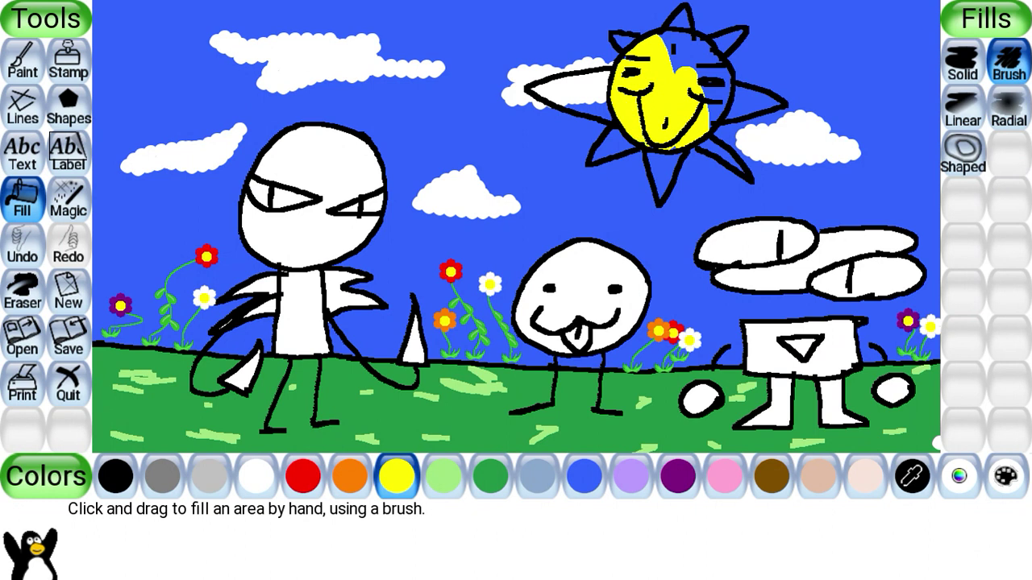
{"action": "mouse_move", "coordinate": [678, 45]}
{"action": "left_mouse_down"}
{"action": "mouse_move", "coordinate": [689, 60]}
{"action": "mouse_move", "coordinate": [663, 36]}
{"action": "mouse_move", "coordinate": [716, 104]}
{"action": "left_mouse_up"}
{"action": "left_click_drag", "start_coordinate": [729, 70], "coordinate": [728, 93]}
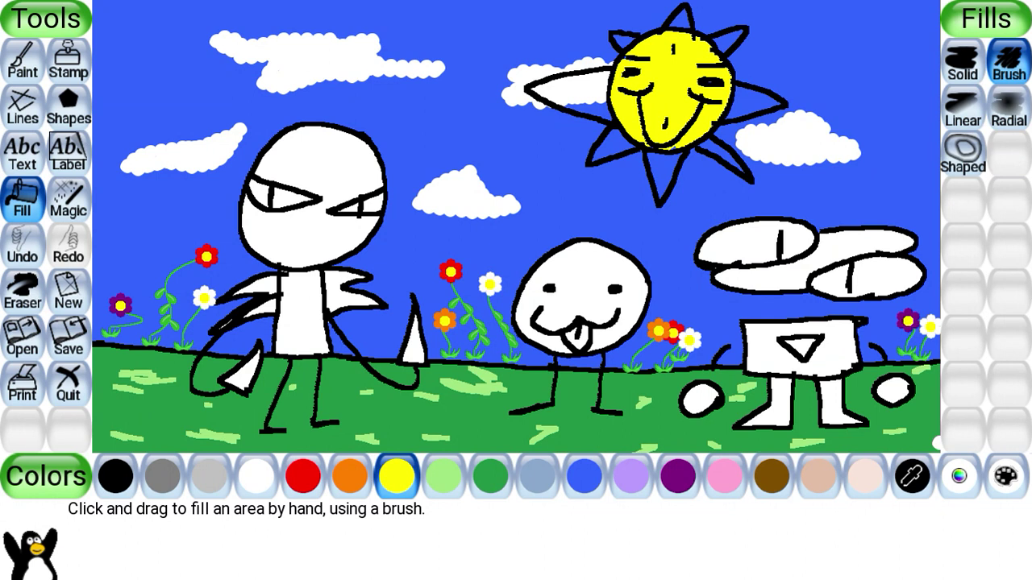
- Add an orange radial gradient spreading from the centre of the sun's face
{"action": "left_click", "coordinate": [963, 61]}
{"action": "left_click", "coordinate": [1009, 107]}
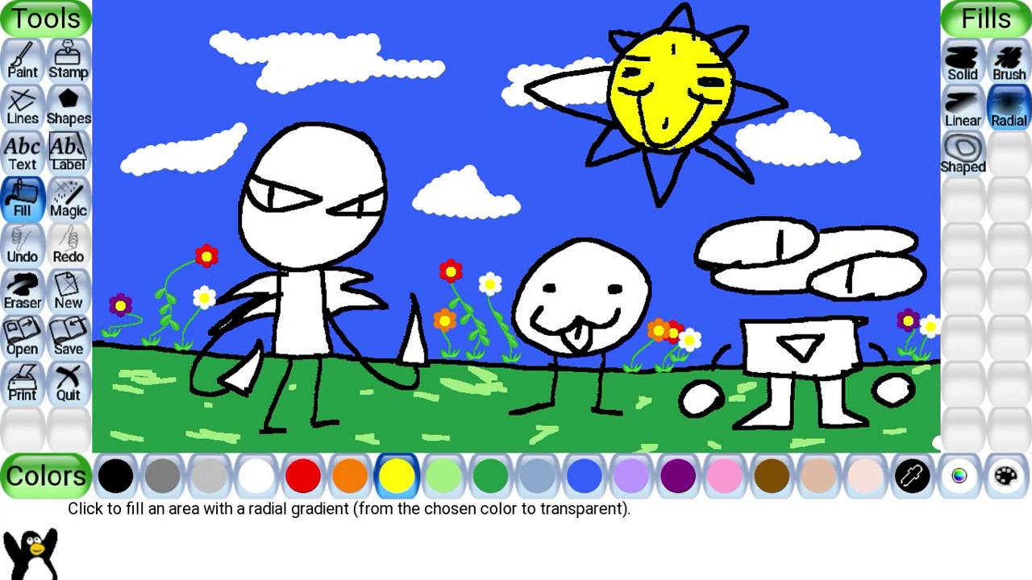
{"action": "left_click", "coordinate": [350, 477]}
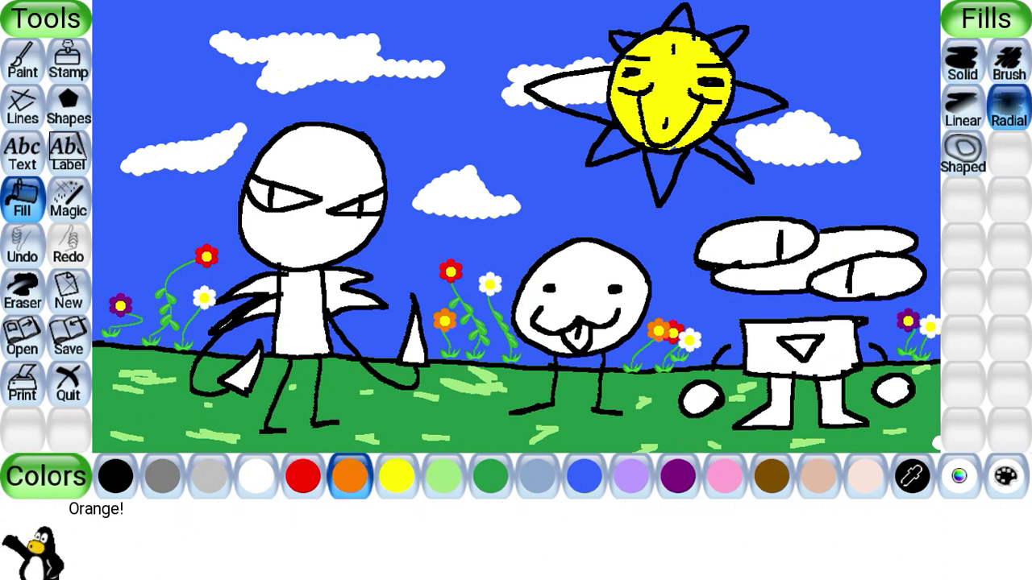
{"action": "left_click", "coordinate": [670, 90]}
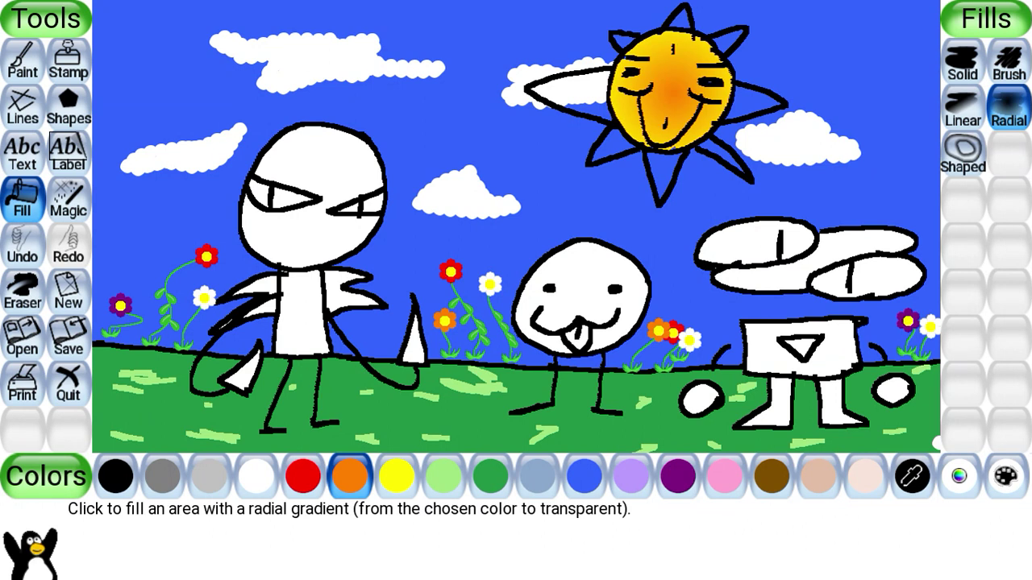
- Try filling the sun's right, upper-right and top rays with an orange linear gradient, and undo those fills
{"action": "left_click", "coordinate": [963, 107]}
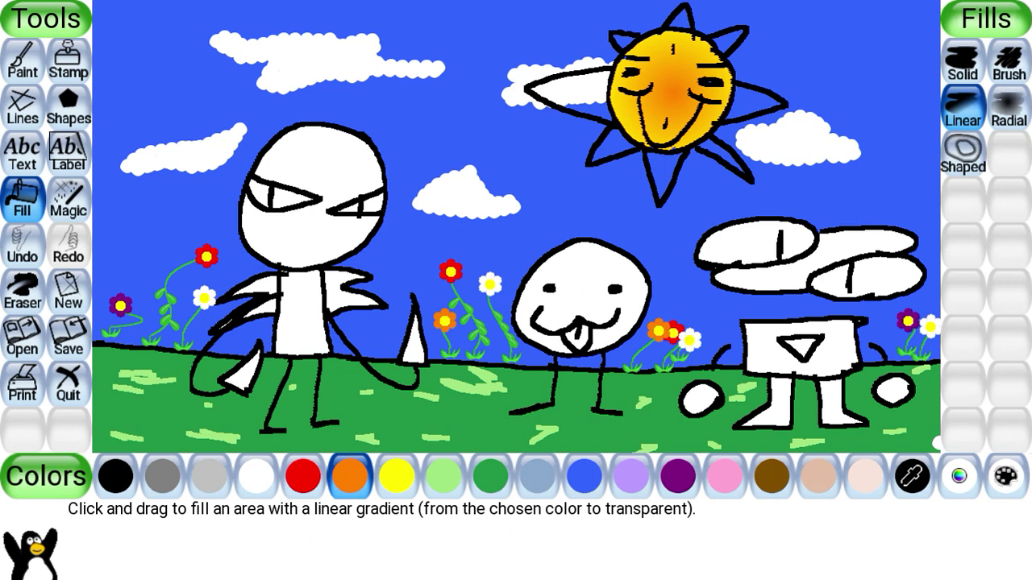
{"action": "left_click", "coordinate": [743, 102]}
{"action": "left_click", "coordinate": [729, 38]}
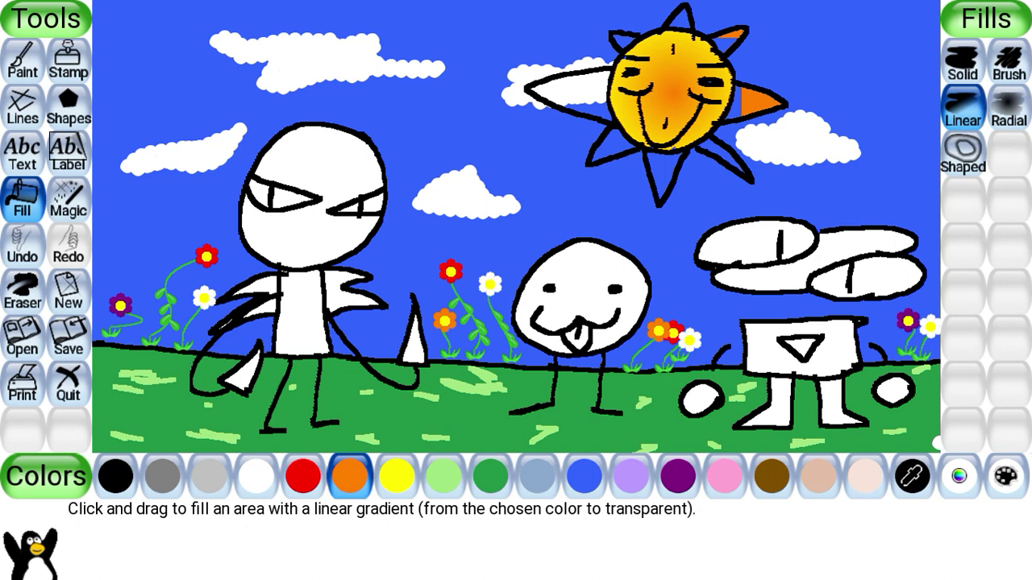
{"action": "left_click", "coordinate": [685, 13]}
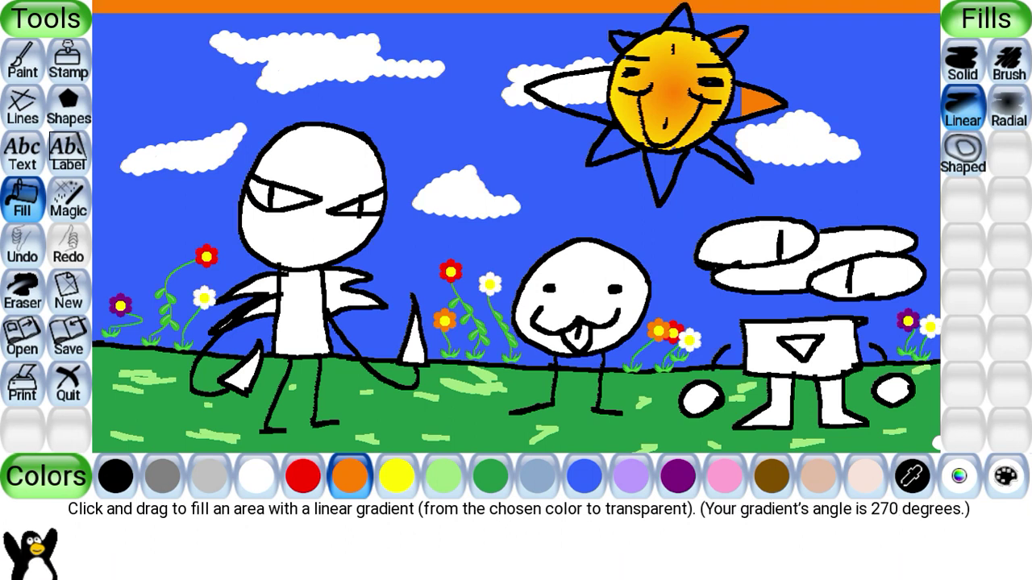
{"action": "key", "text": "ctrl+z"}
{"action": "key", "text": "ctrl+z"}
{"action": "key", "text": "ctrl+z"}
- Fill the sun's upper-right and right rays with solid orange, undoing any fill that spills into the sky
{"action": "left_click", "coordinate": [962, 62]}
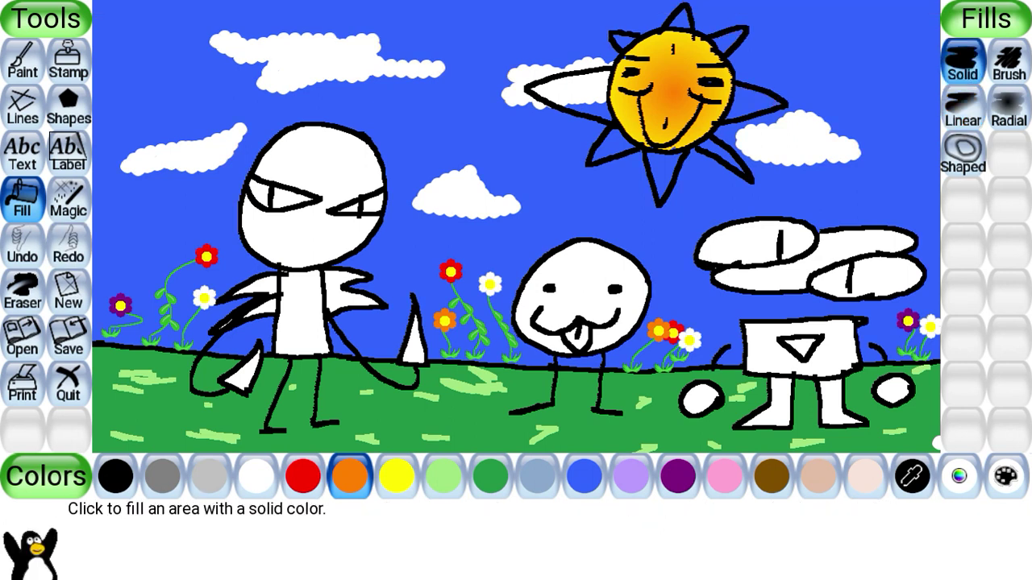
{"action": "left_click", "coordinate": [747, 47]}
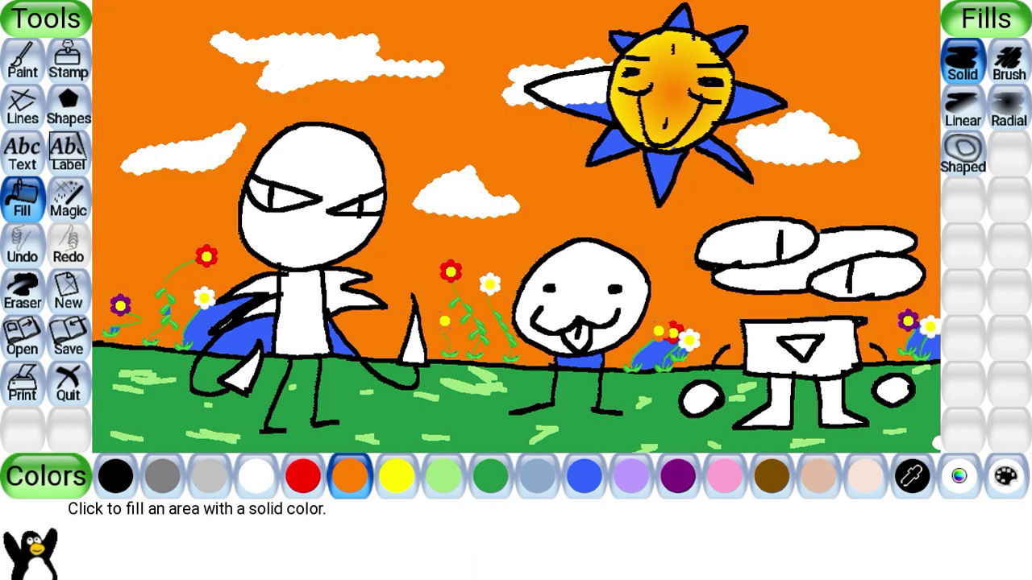
{"action": "left_click", "coordinate": [23, 246]}
{"action": "left_click", "coordinate": [731, 40]}
{"action": "left_click", "coordinate": [751, 103]}
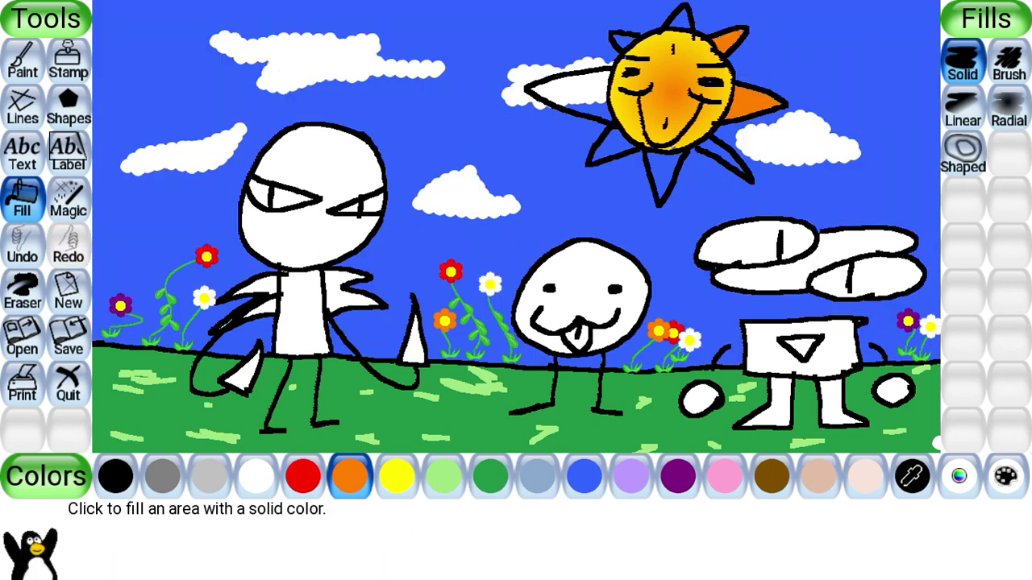
{"action": "left_click", "coordinate": [732, 164]}
{"action": "key", "text": "ctrl+z"}
- Fill the sun's remaining rays with solid orange, including the cloud-covered part of the long ray, keeping the face's gradient
{"action": "left_click", "coordinate": [622, 41]}
{"action": "left_click", "coordinate": [568, 88]}
{"action": "left_click", "coordinate": [609, 148]}
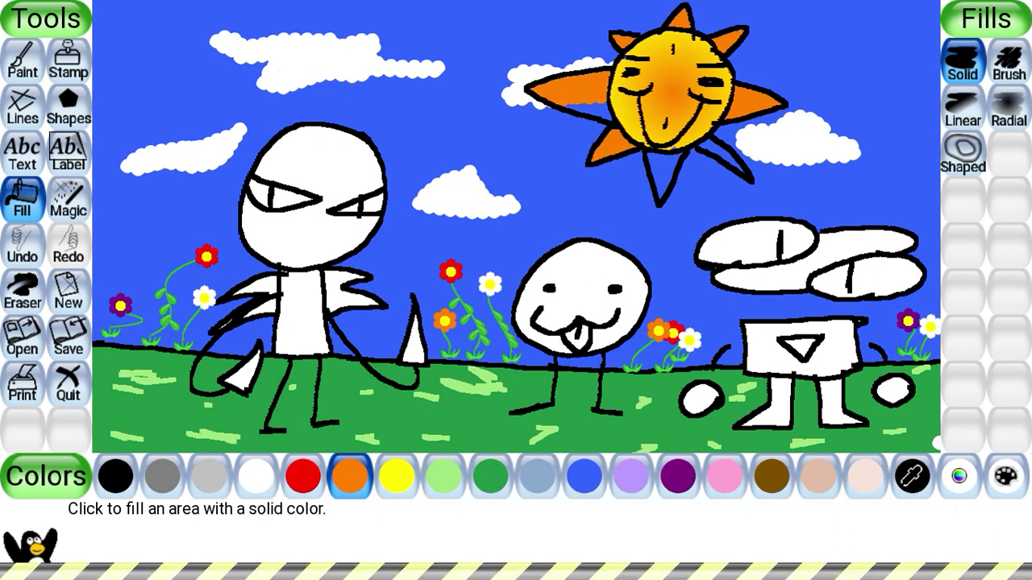
{"action": "left_click", "coordinate": [663, 173]}
{"action": "left_click", "coordinate": [719, 155]}
{"action": "left_click", "coordinate": [587, 113]}
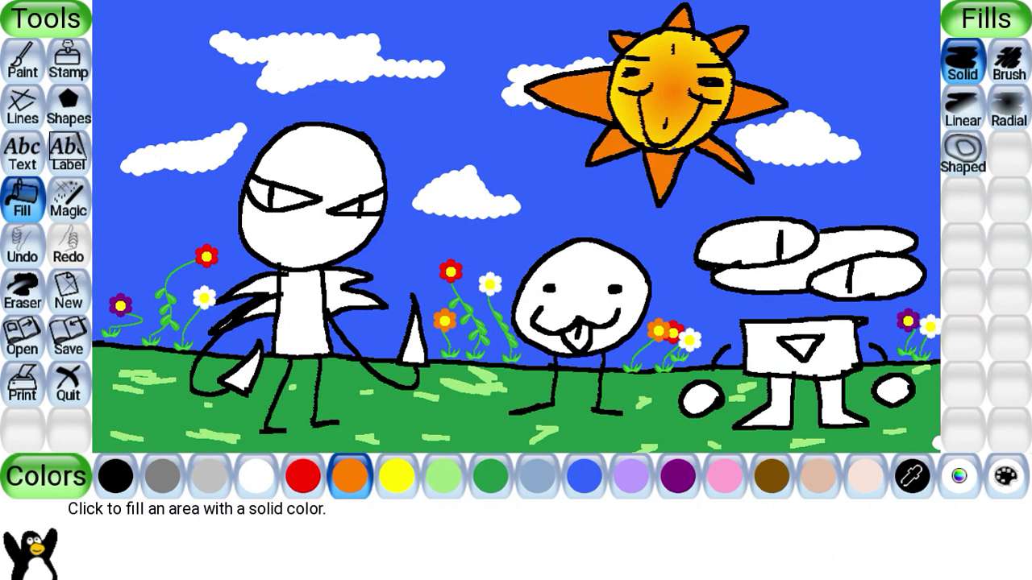
{"action": "left_click", "coordinate": [673, 92]}
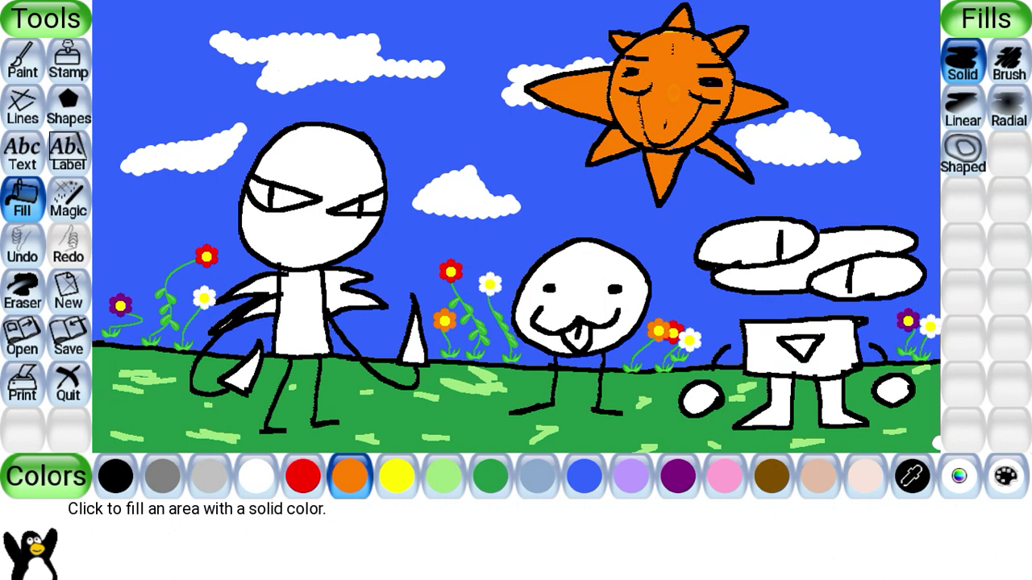
{"action": "key", "text": "ctrl+z"}
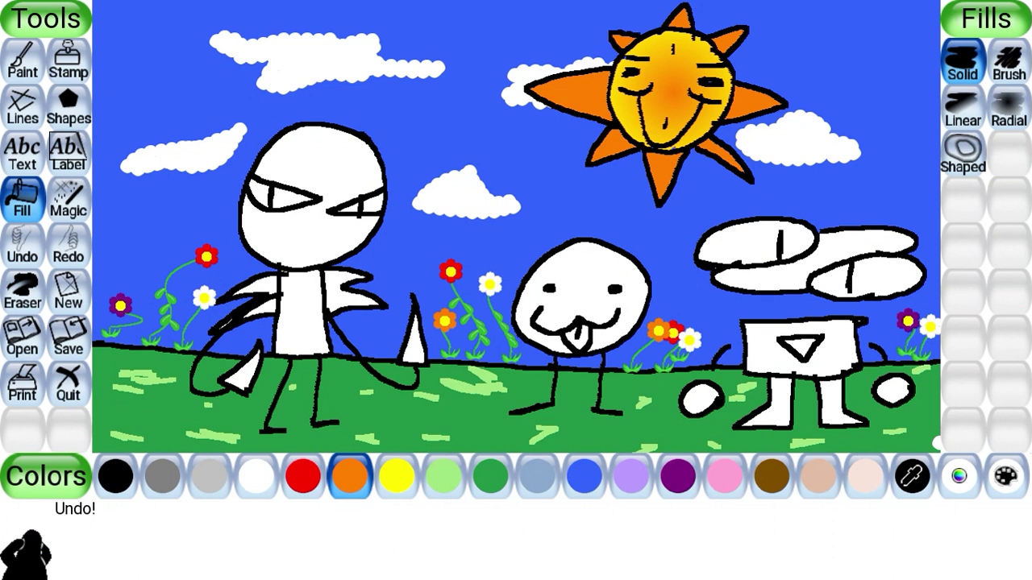
- Fill the jagged wings on both sides of the tall character's body with brown
{"action": "left_click", "coordinate": [772, 476]}
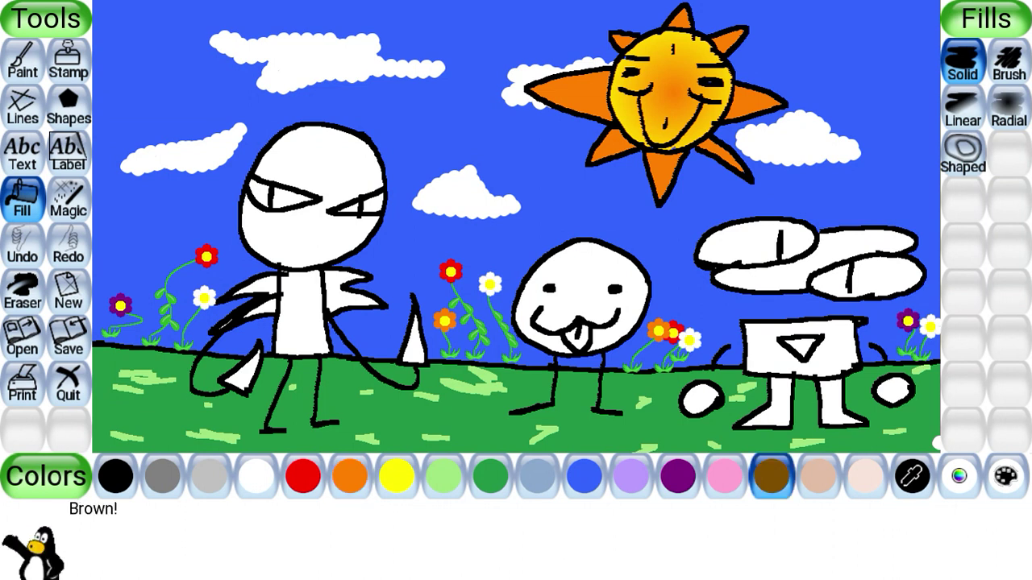
{"action": "left_click", "coordinate": [355, 292]}
{"action": "left_click", "coordinate": [254, 287]}
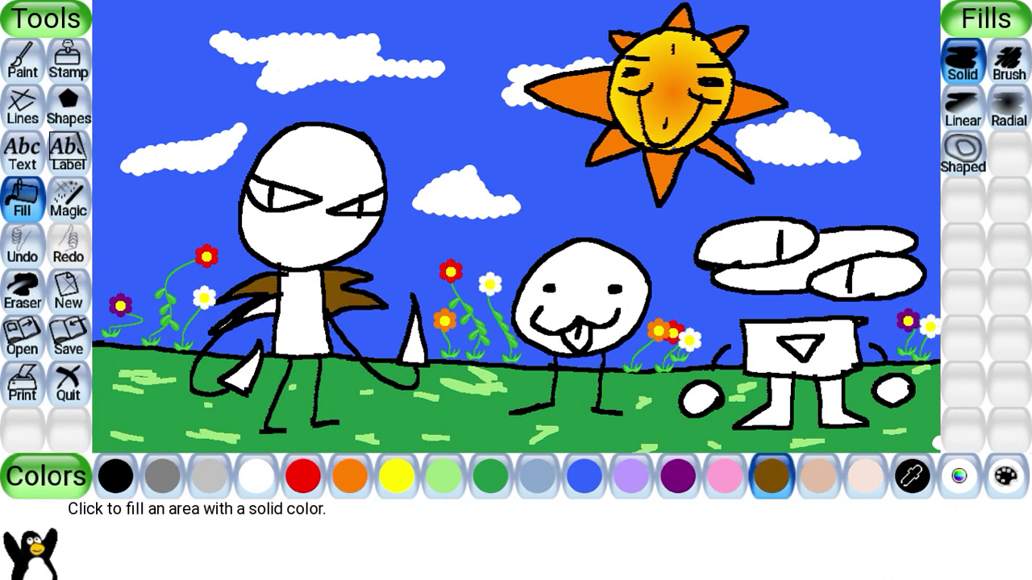
{"action": "left_click", "coordinate": [263, 307]}
- Fill the tall character's two pointed hand shapes and the triangle on the boxy character's torso with red
{"action": "left_click", "coordinate": [302, 475]}
{"action": "left_click", "coordinate": [413, 343]}
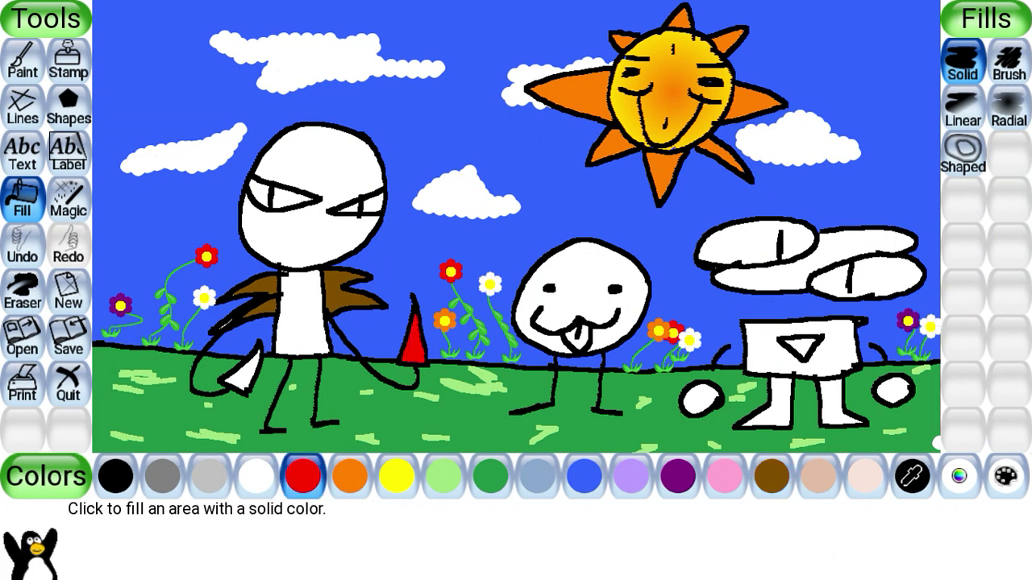
{"action": "left_click", "coordinate": [242, 372]}
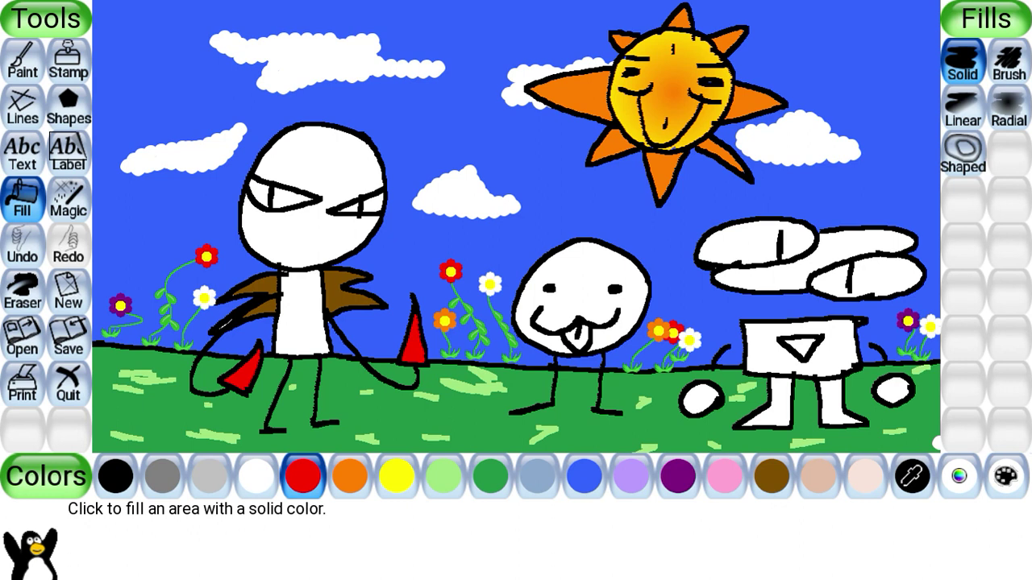
{"action": "left_click", "coordinate": [801, 346]}
- Fill the boxy character's torso, both legs and the head area between its eyes with yellow, and save the drawing
{"action": "left_click", "coordinate": [396, 476]}
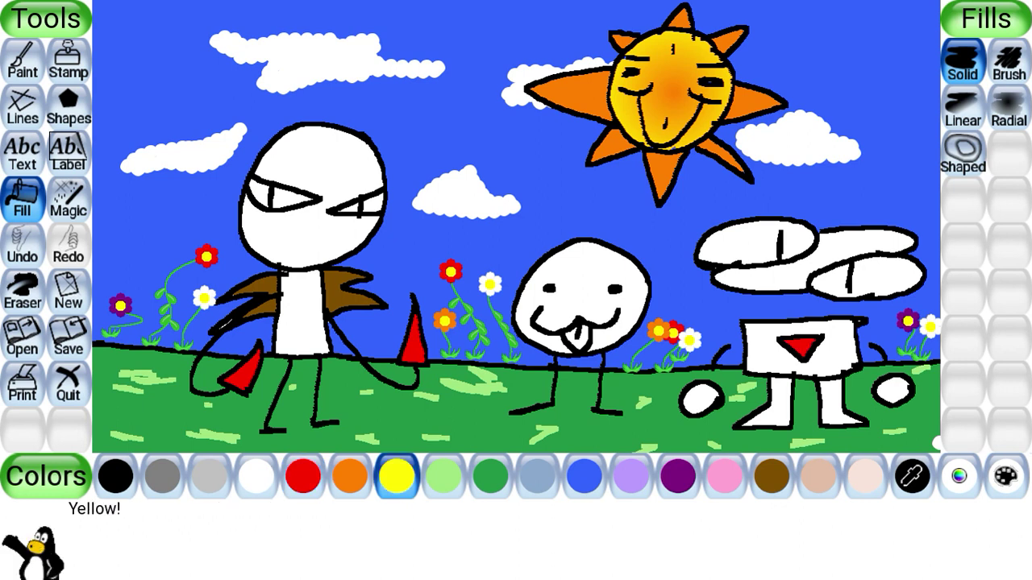
{"action": "left_click", "coordinate": [766, 338]}
{"action": "left_click", "coordinate": [762, 403]}
{"action": "left_click", "coordinate": [834, 404]}
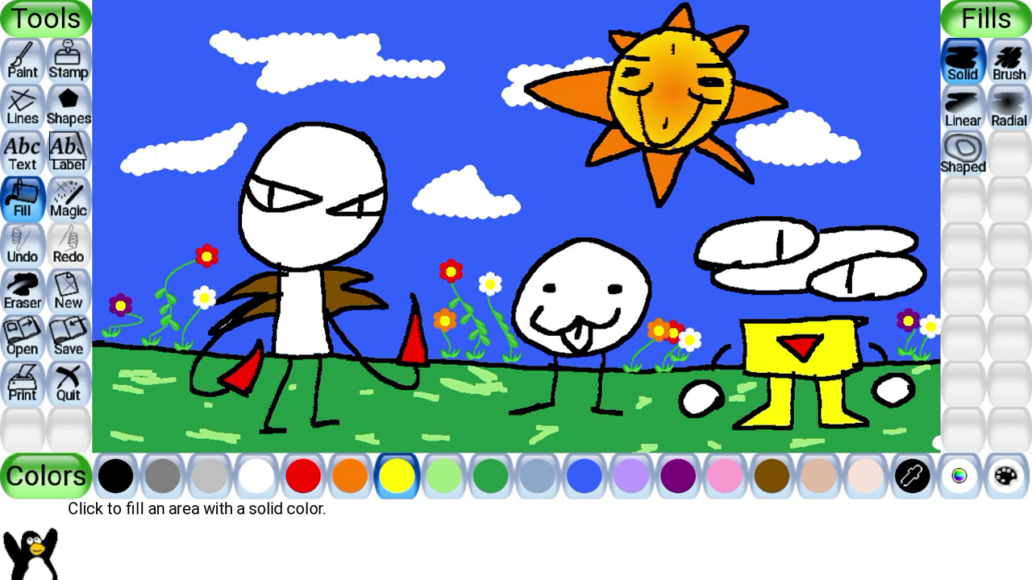
{"action": "left_click", "coordinate": [879, 243]}
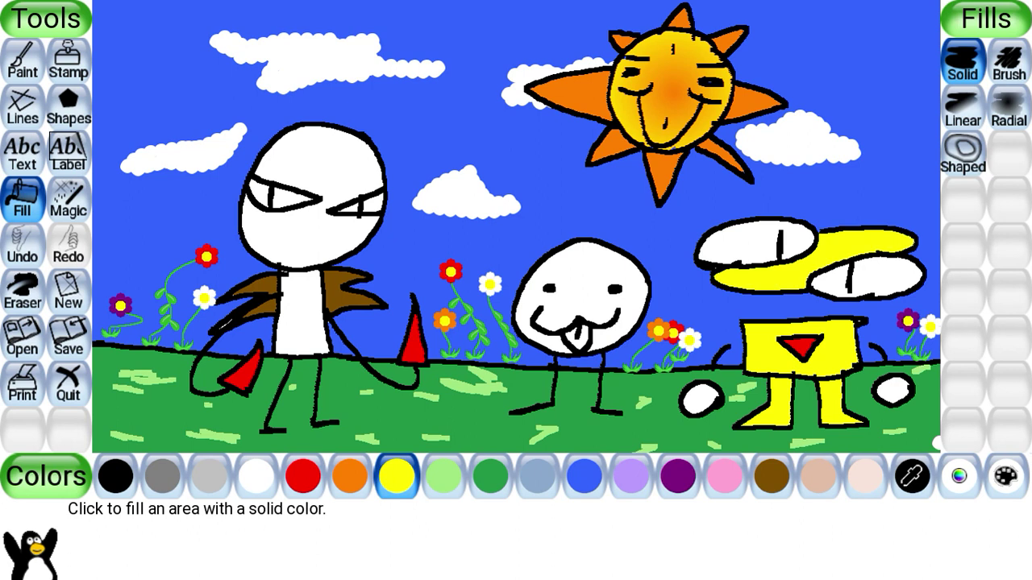
{"action": "key", "text": "ctrl+s"}
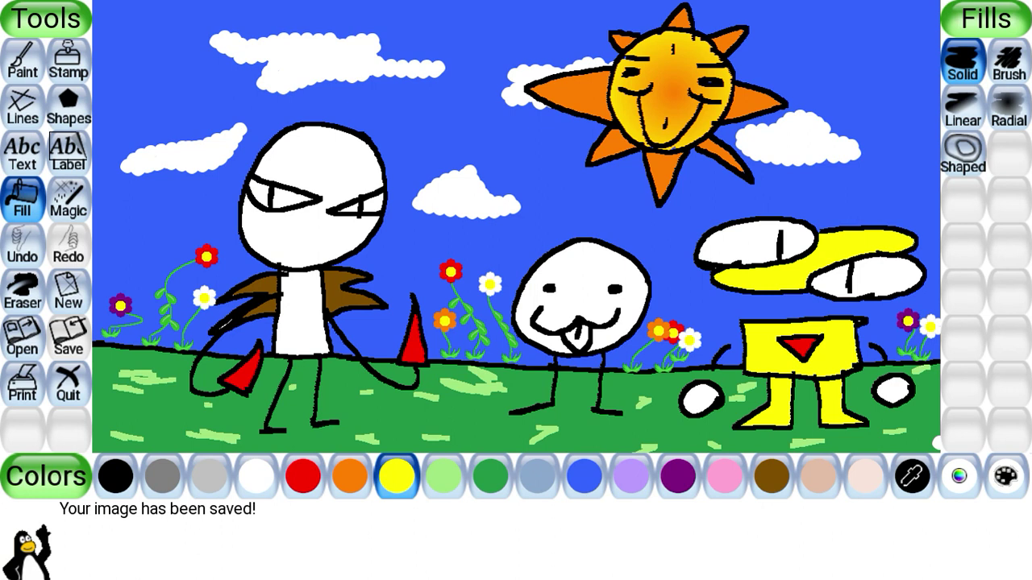
- Choose the penguin stamp with one raised hand from the stamp collections and set it to the largest size
{"action": "left_click", "coordinate": [69, 60]}
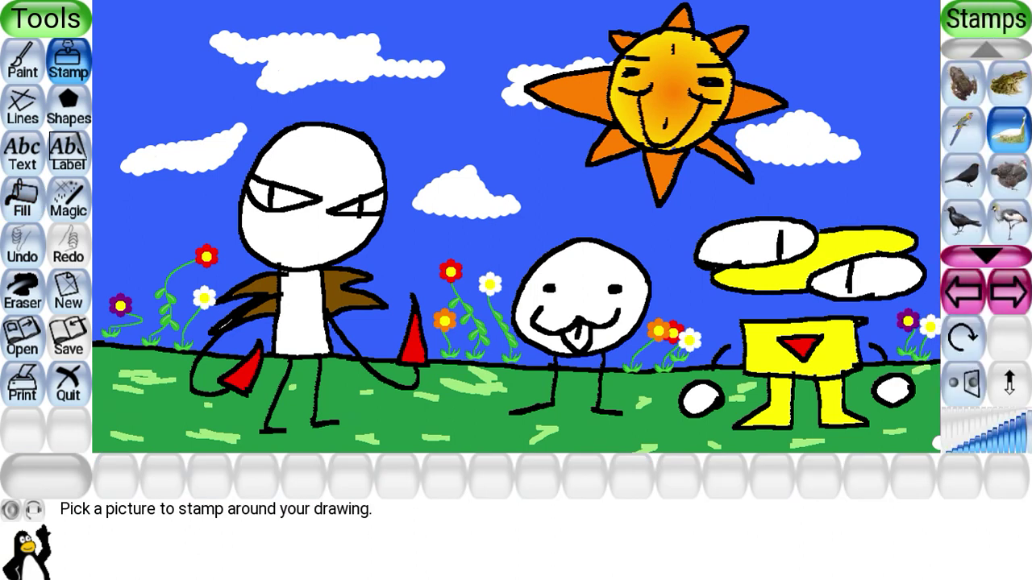
{"action": "left_click", "coordinate": [986, 257]}
{"action": "left_click", "coordinate": [987, 256]}
{"action": "left_click", "coordinate": [986, 257]}
{"action": "left_click", "coordinate": [964, 292]}
{"action": "left_click", "coordinate": [986, 256]}
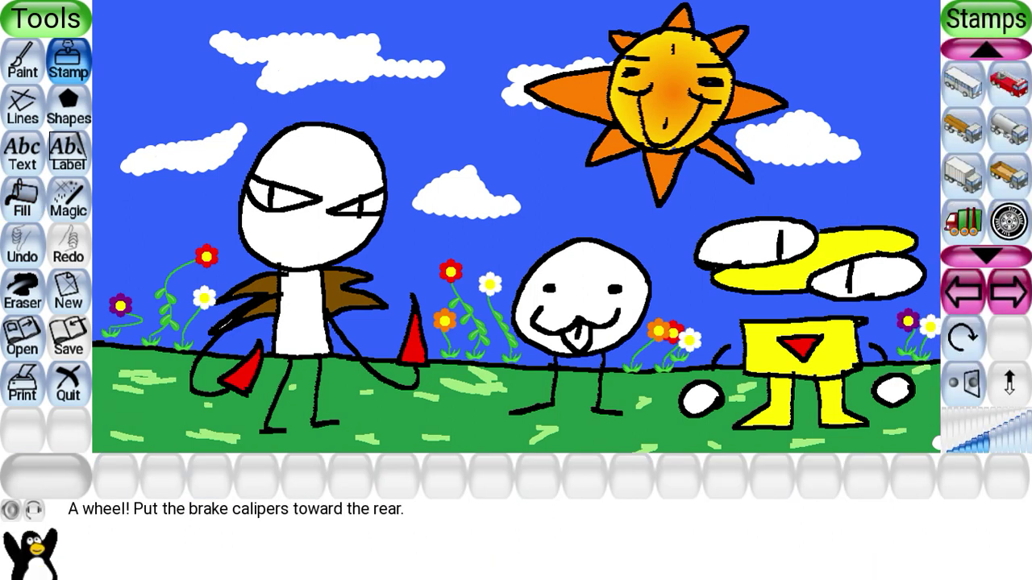
{"action": "left_click", "coordinate": [1009, 292]}
{"action": "left_click", "coordinate": [1010, 292]}
{"action": "left_click", "coordinate": [1009, 292]}
{"action": "left_click", "coordinate": [1009, 292]}
{"action": "left_click", "coordinate": [963, 292]}
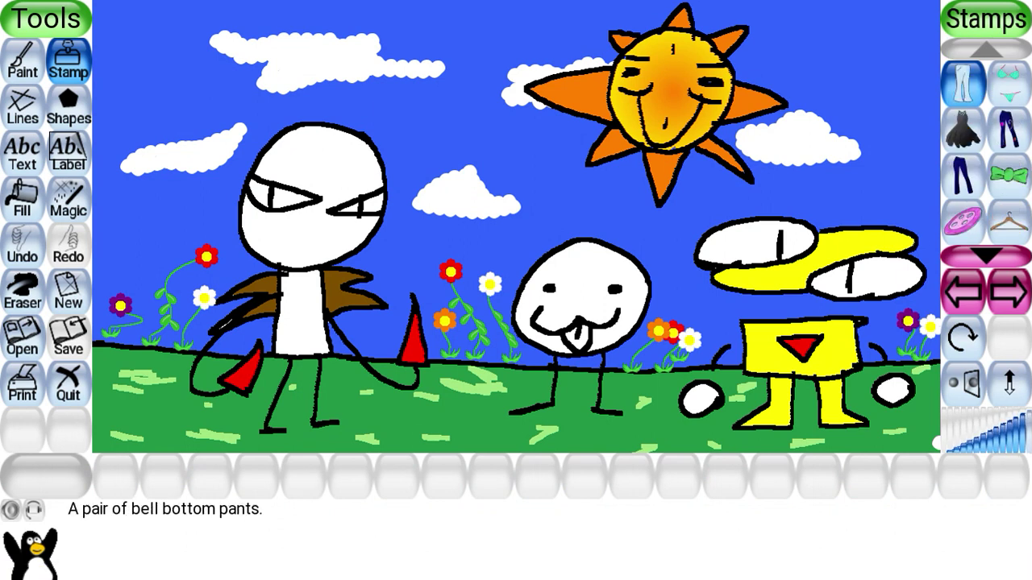
{"action": "left_click", "coordinate": [964, 292]}
{"action": "left_click", "coordinate": [1010, 153]}
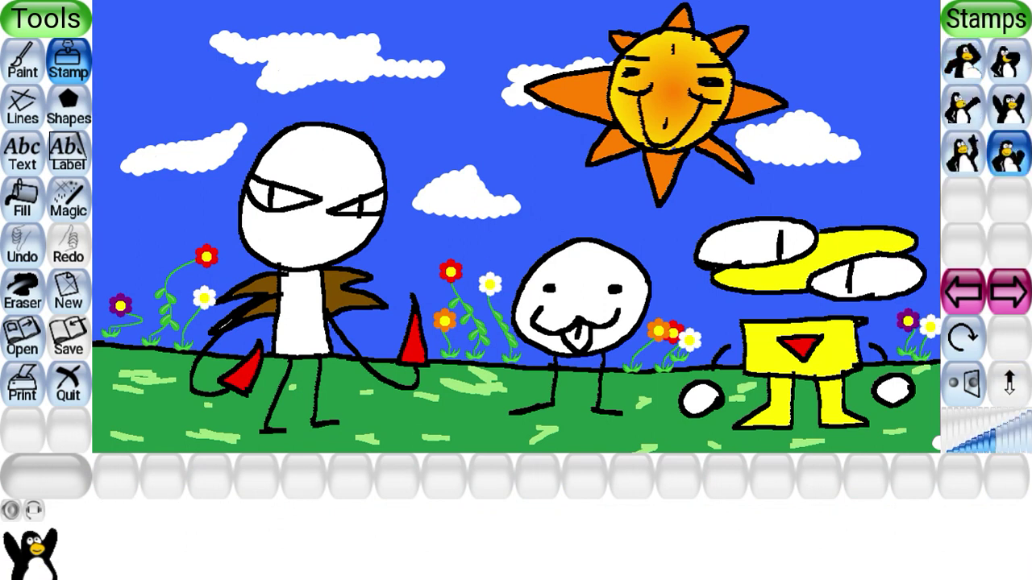
{"action": "left_click", "coordinate": [1025, 434]}
- Stamp giant overlapping penguins all over the canvas to cover the drawn scene
{"action": "left_click", "coordinate": [484, 272]}
{"action": "left_click", "coordinate": [302, 202]}
{"action": "left_click", "coordinate": [230, 236]}
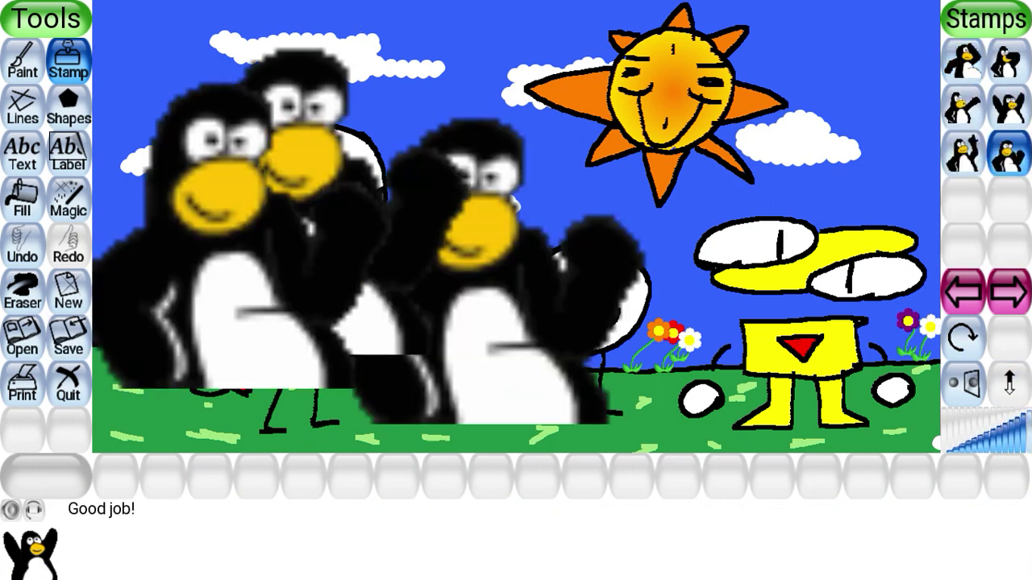
{"action": "left_click", "coordinate": [709, 213]}
{"action": "left_click", "coordinate": [232, 352]}
{"action": "left_click", "coordinate": [691, 187]}
{"action": "left_click", "coordinate": [537, 200]}
{"action": "left_click", "coordinate": [689, 125]}
{"action": "left_click", "coordinate": [509, 103]}
{"action": "left_click", "coordinate": [369, 153]}
{"action": "left_click", "coordinate": [621, 316]}
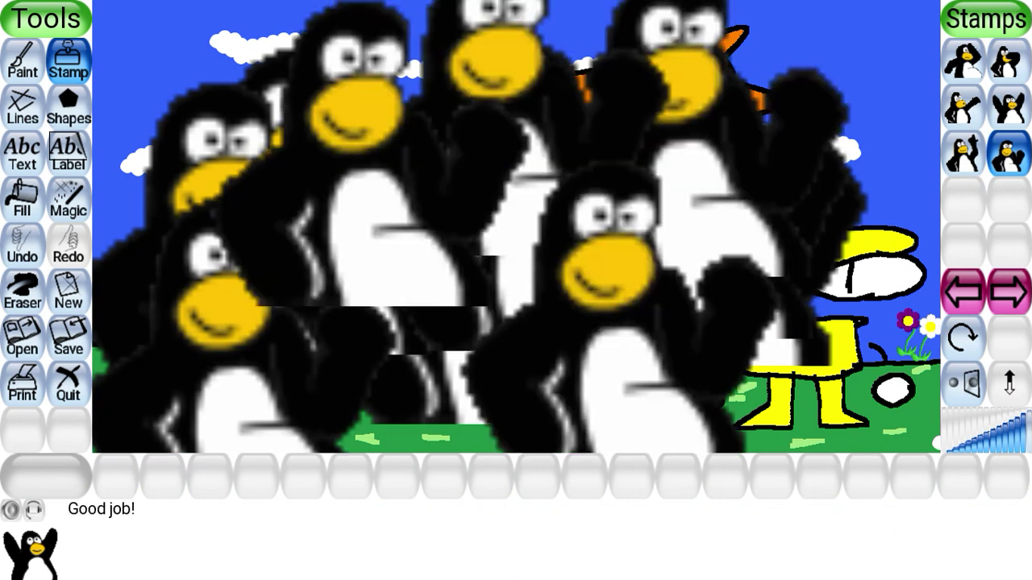
{"action": "left_click", "coordinate": [498, 151]}
{"action": "left_click", "coordinate": [524, 119]}
{"action": "left_click", "coordinate": [378, 208]}
{"action": "left_click", "coordinate": [389, 114]}
{"action": "left_click", "coordinate": [182, 137]}
{"action": "left_click", "coordinate": [320, 413]}
{"action": "left_click", "coordinate": [831, 136]}
{"action": "left_click", "coordinate": [820, 281]}
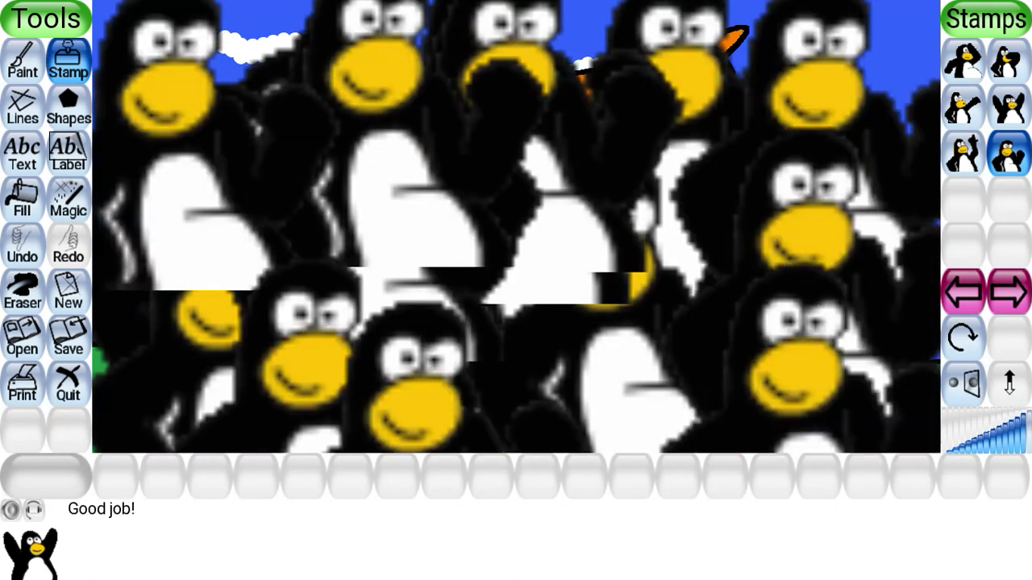
{"action": "left_click", "coordinate": [705, 339]}
{"action": "left_click", "coordinate": [828, 141]}
{"action": "left_click", "coordinate": [824, 87]}
{"action": "left_click", "coordinate": [445, 382]}
{"action": "left_click", "coordinate": [757, 427]}
{"action": "left_click", "coordinate": [368, 389]}
{"action": "left_click", "coordinate": [564, 167]}
{"action": "left_click", "coordinate": [580, 94]}
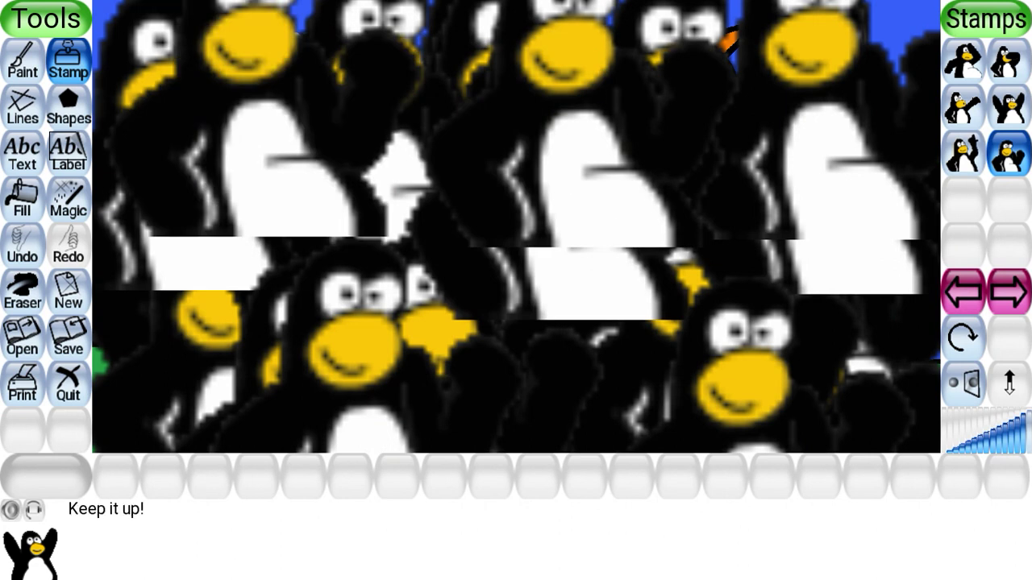
{"action": "left_click", "coordinate": [578, 97]}
{"action": "left_click", "coordinate": [198, 100]}
{"action": "left_click", "coordinate": [555, 87]}
{"action": "left_click", "coordinate": [232, 70]}
{"action": "left_click", "coordinate": [551, 54]}
{"action": "left_click", "coordinate": [299, 62]}
{"action": "left_click", "coordinate": [186, 69]}
{"action": "left_click", "coordinate": [138, 66]}
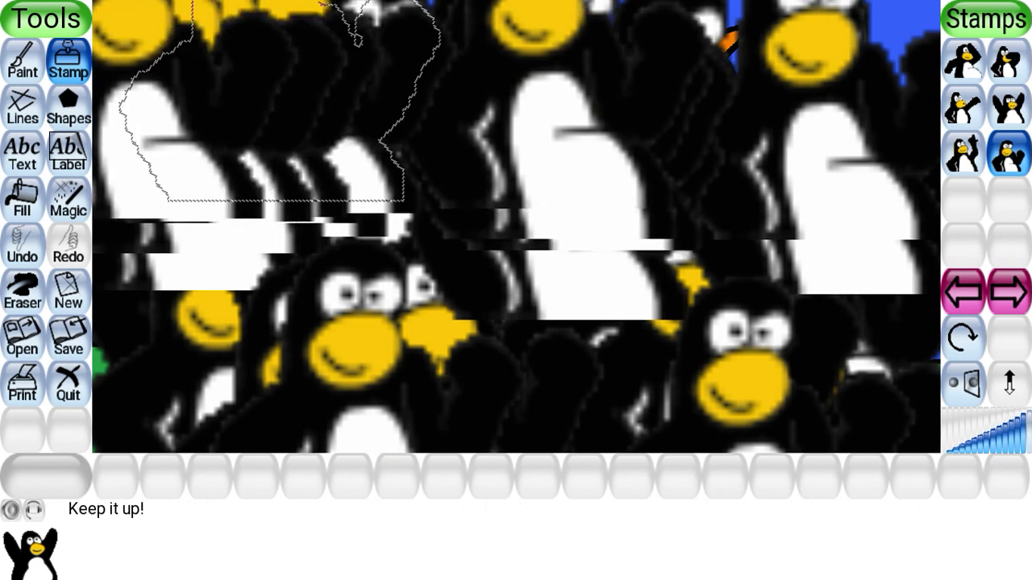
{"action": "left_click", "coordinate": [276, 50]}
{"action": "left_click", "coordinate": [315, 52]}
{"action": "left_click", "coordinate": [445, 55]}
{"action": "left_click", "coordinate": [432, 54]}
{"action": "left_click", "coordinate": [769, 50]}
{"action": "left_click", "coordinate": [713, 74]}
{"action": "left_click", "coordinate": [788, 45]}
{"action": "left_click", "coordinate": [869, 39]}
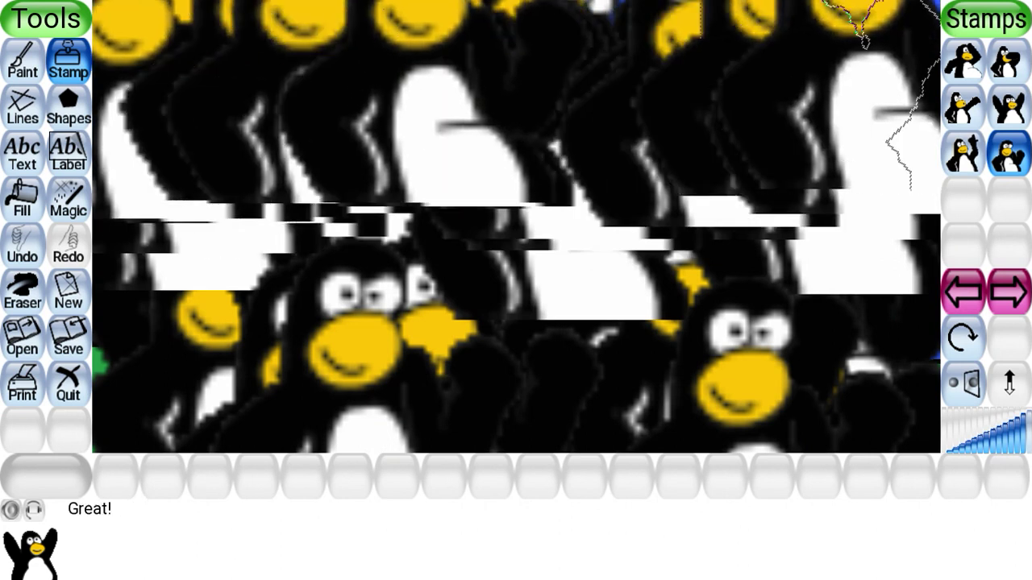
{"action": "left_click", "coordinate": [795, 49]}
{"action": "left_click", "coordinate": [833, 31]}
{"action": "left_click", "coordinate": [565, 254]}
{"action": "left_click", "coordinate": [220, 279]}
{"action": "left_click", "coordinate": [361, 282]}
{"action": "left_click", "coordinate": [538, 282]}
{"action": "left_click", "coordinate": [400, 382]}
{"action": "left_click", "coordinate": [530, 345]}
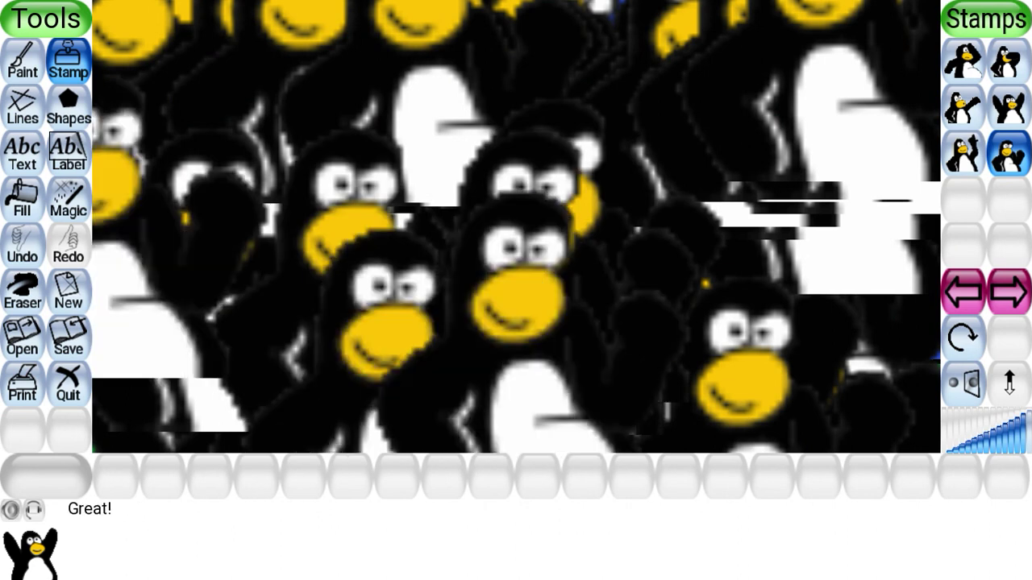